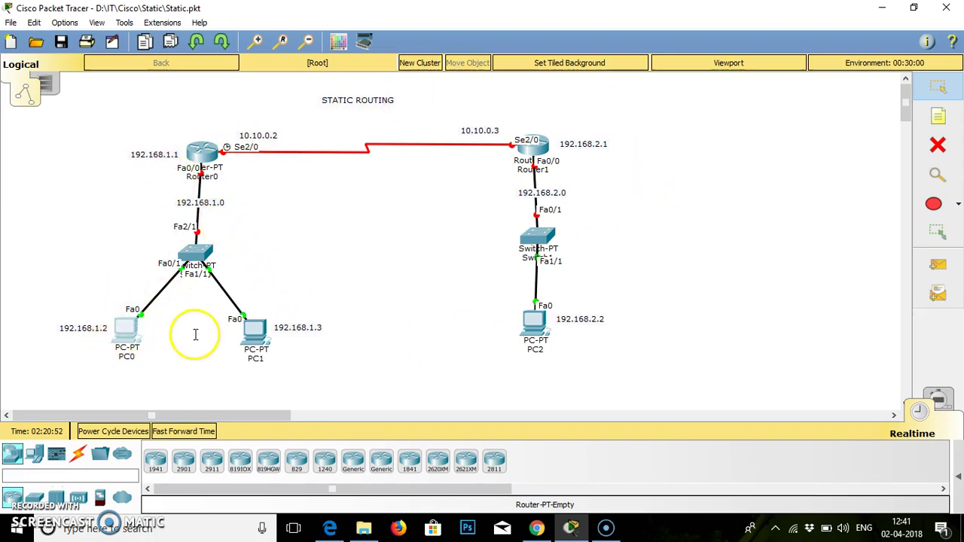
Step: Review the IP configurations of PC0 and PC1
click(120, 339)
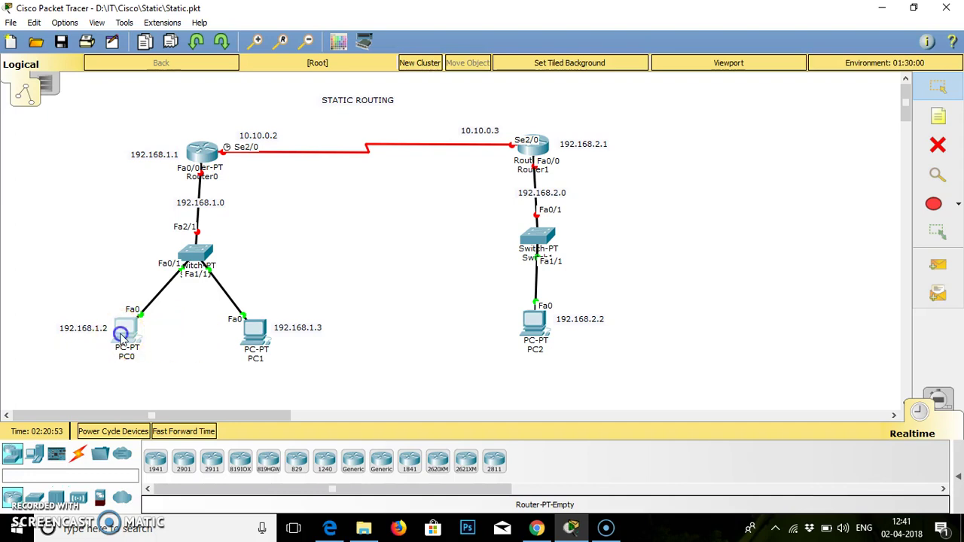
click(267, 188)
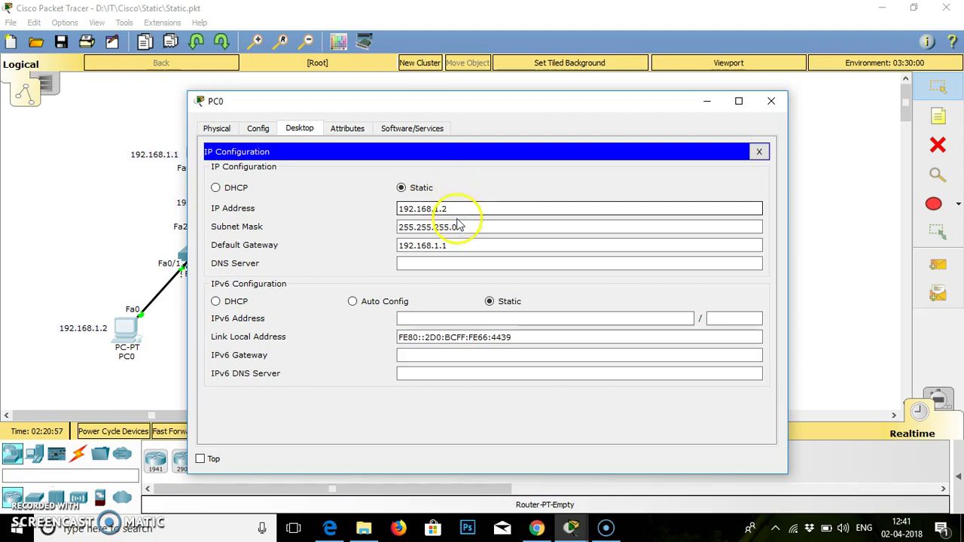
click(771, 101)
click(262, 338)
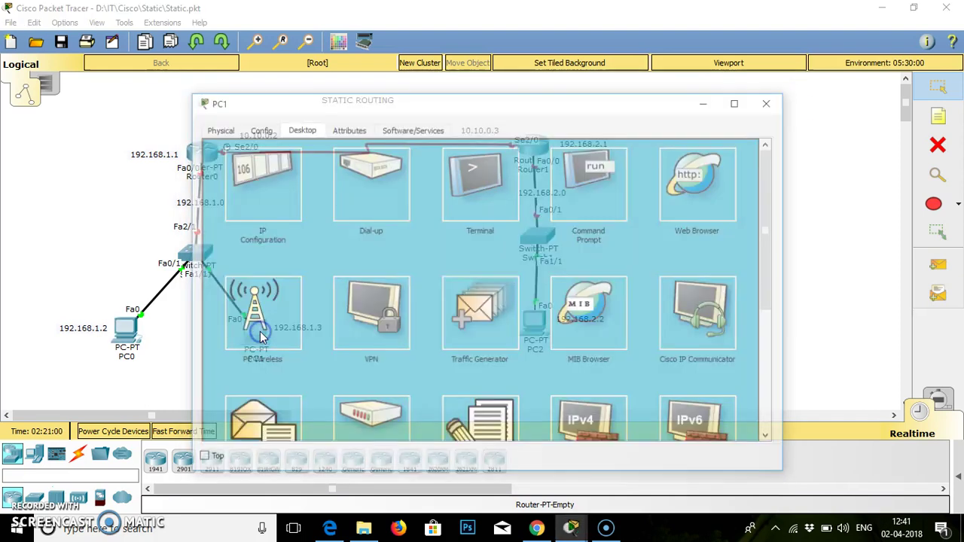
click(297, 129)
click(253, 181)
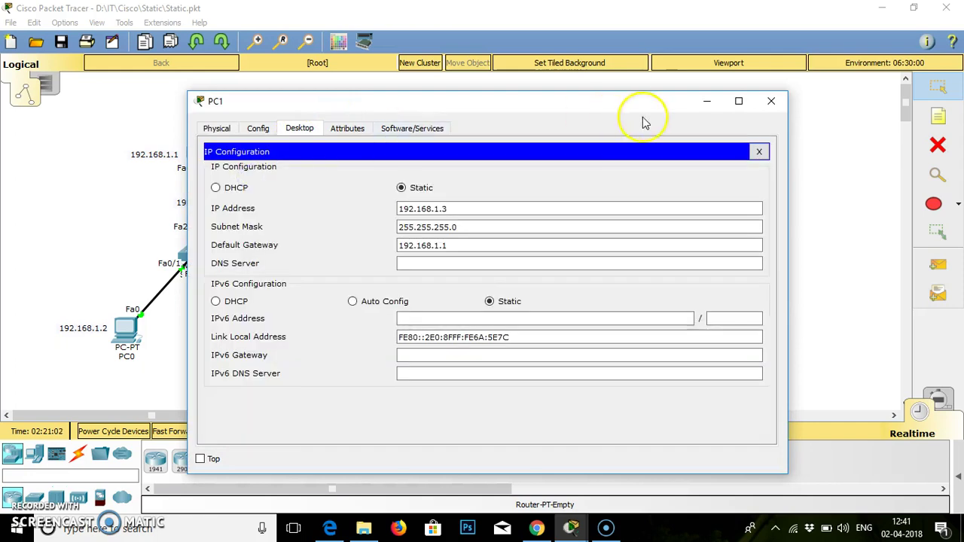
click(774, 103)
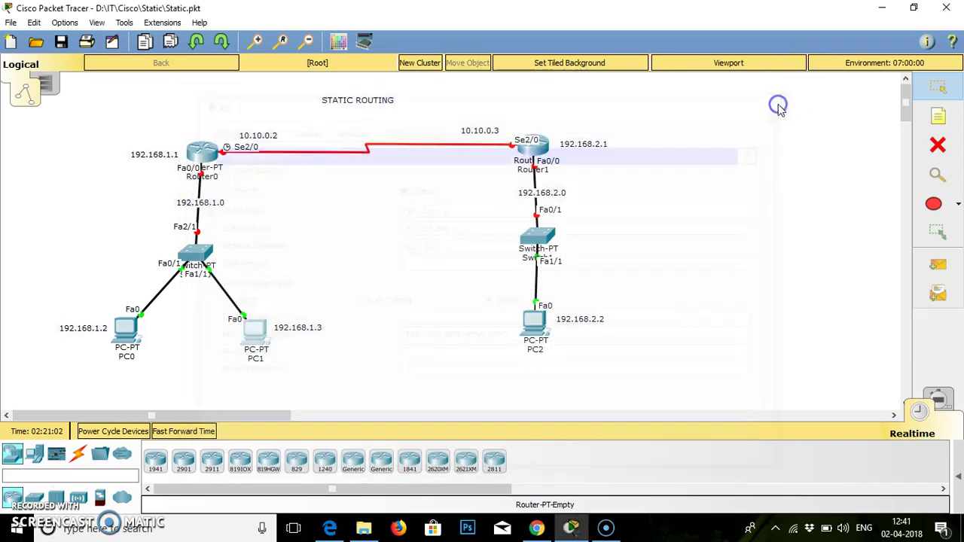
Step: Check PC2's IP configuration, then bring up Router0's Global Settings
click(534, 324)
click(274, 181)
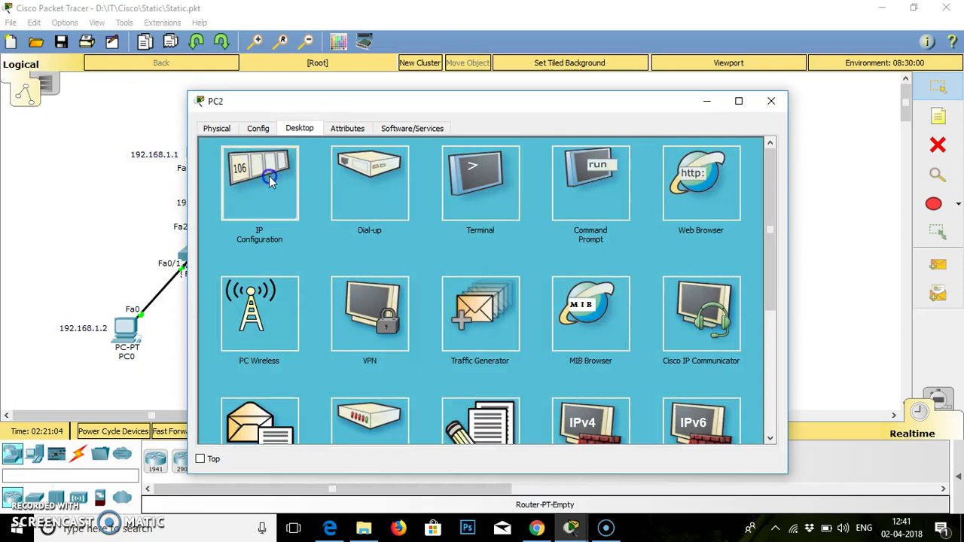
click(772, 102)
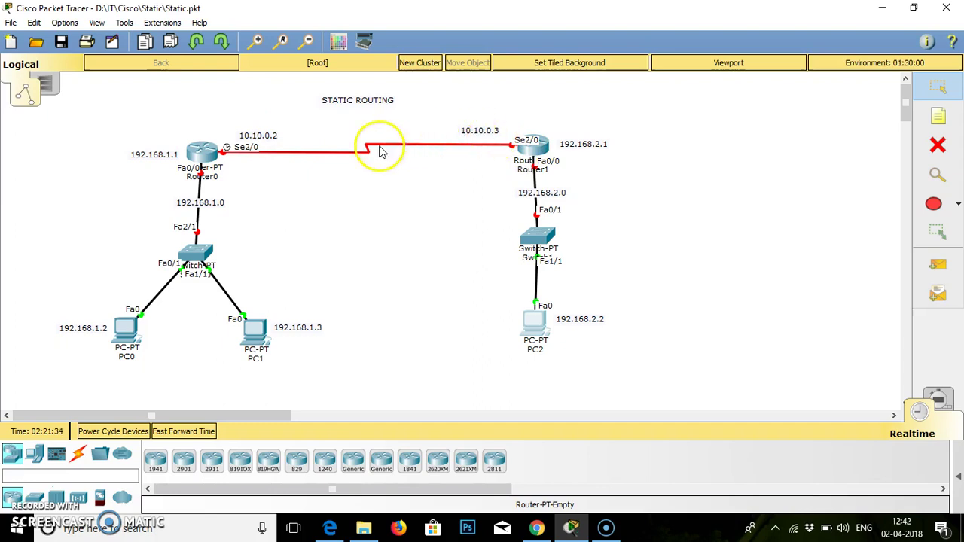
click(200, 157)
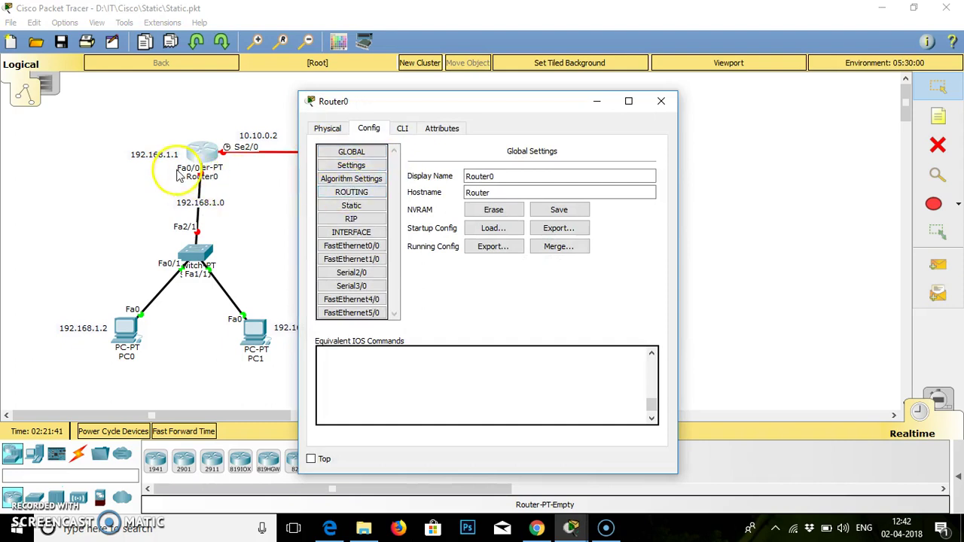
Step: Assign Router0's FastEthernet0/0 IP 192.168.1.1, mask 255.255.255.0, and turn Port Status on
click(373, 249)
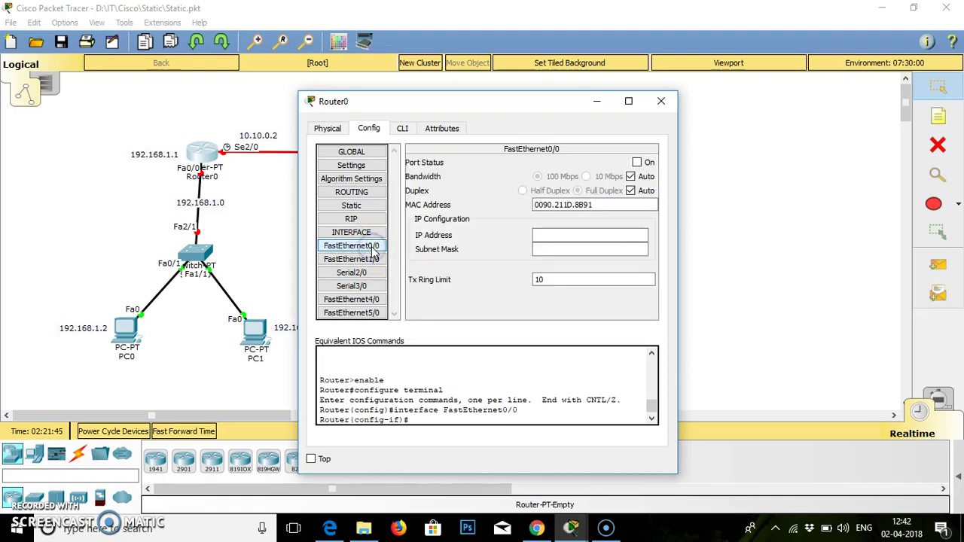
click(552, 235)
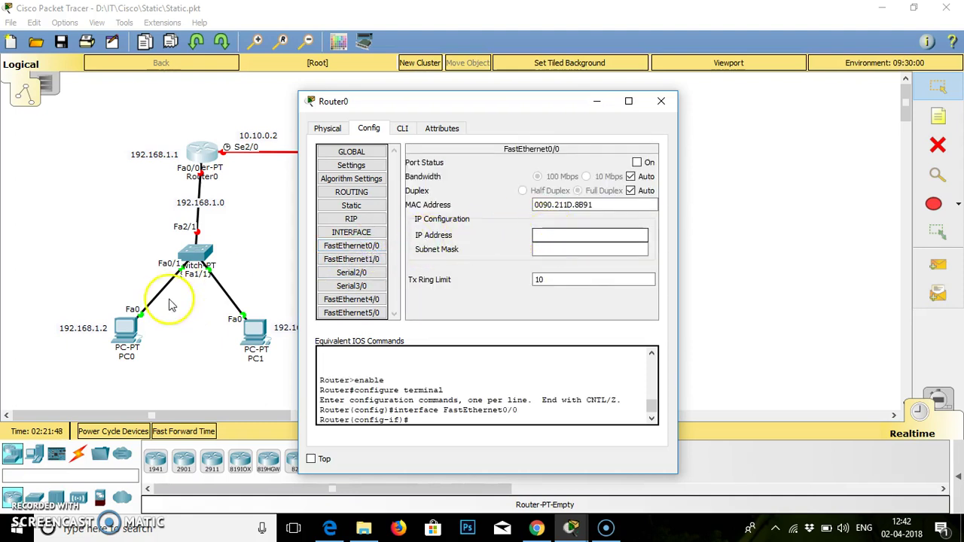
click(544, 235)
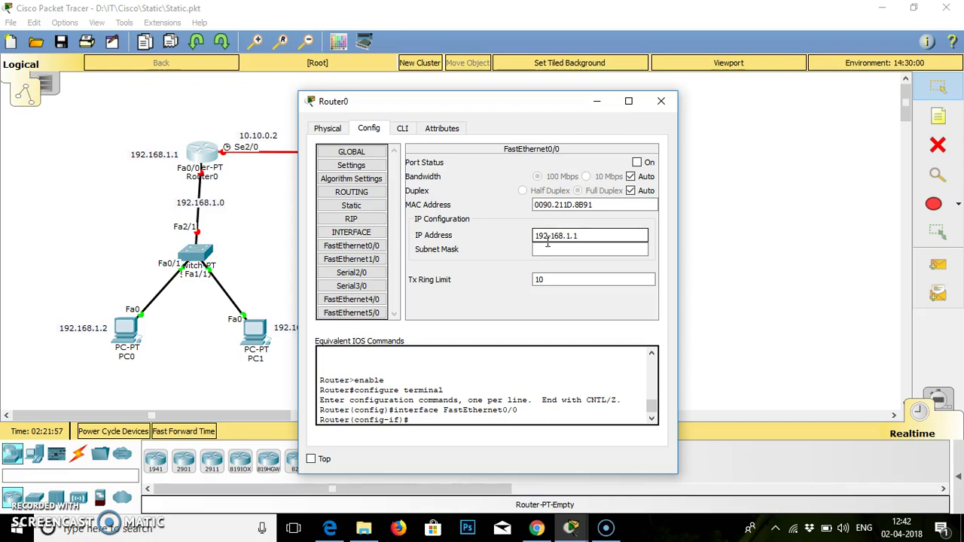
click(546, 249)
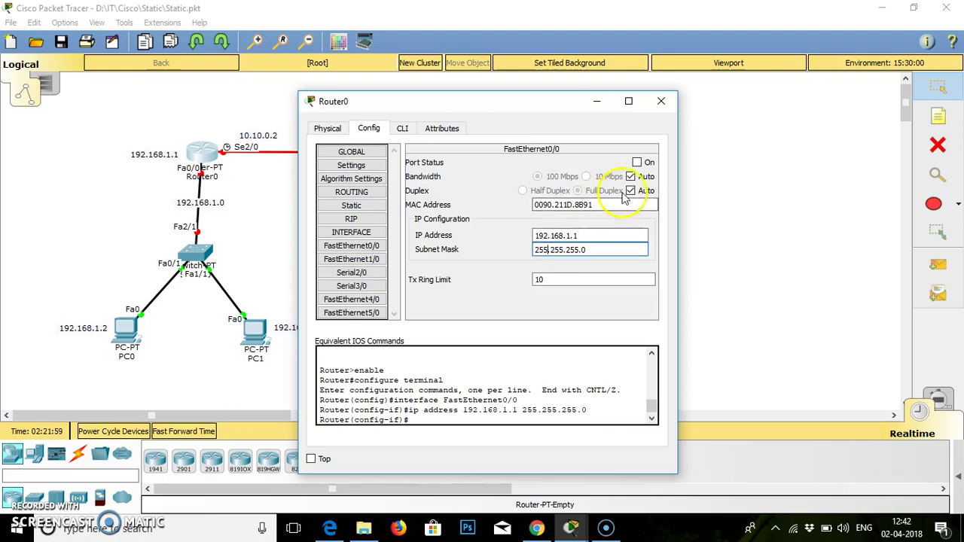
click(637, 162)
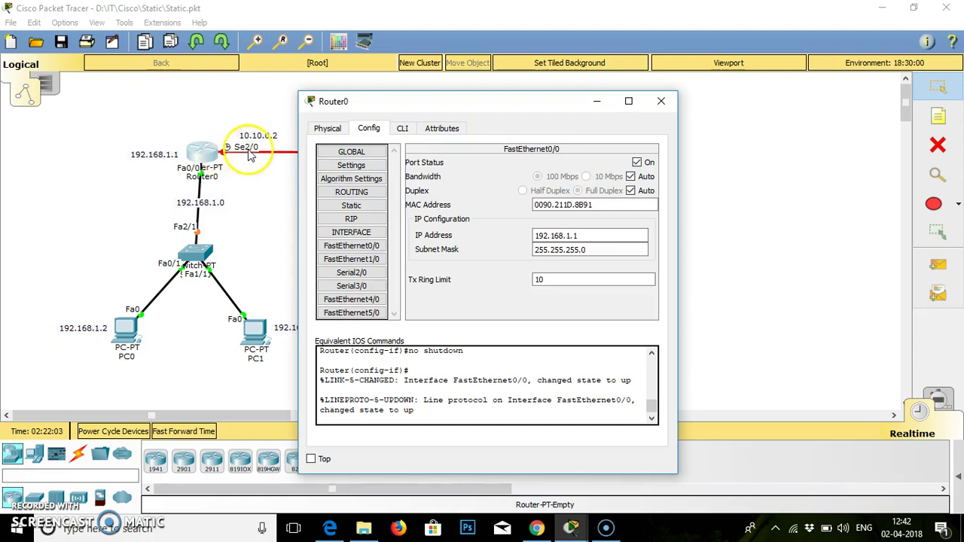
Step: Set Router0's Serial2/0 to 10.10.0.2, mask 255.0.0.0, port on, and close Router0
click(360, 274)
click(548, 220)
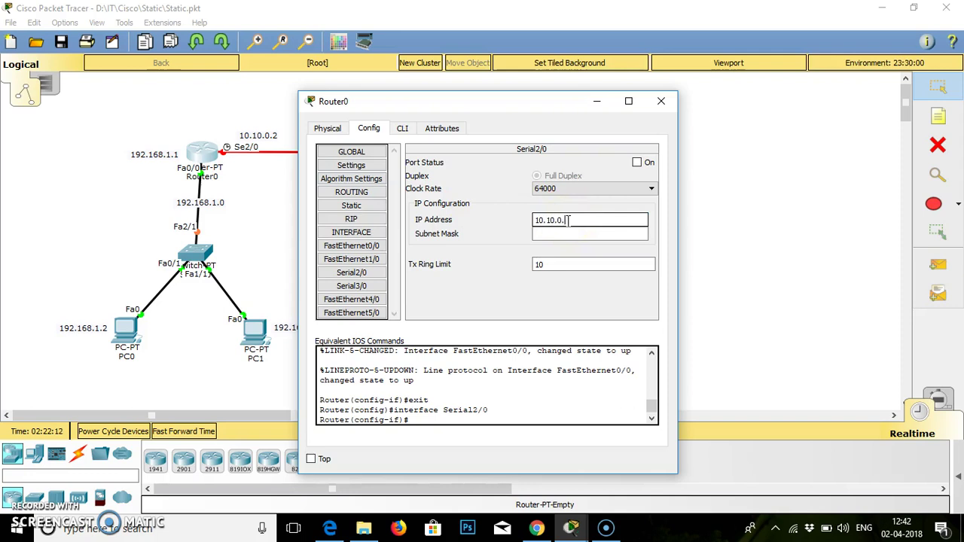
click(568, 234)
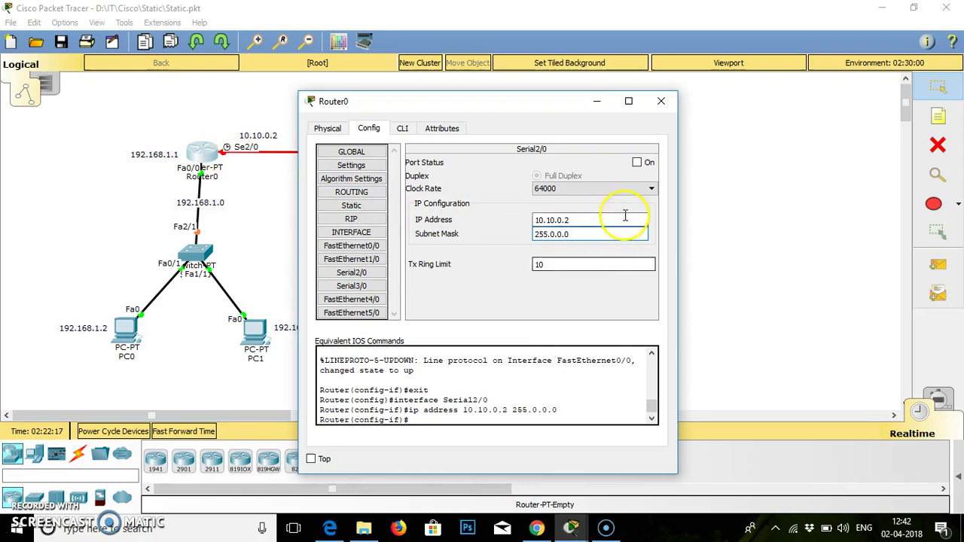
click(637, 163)
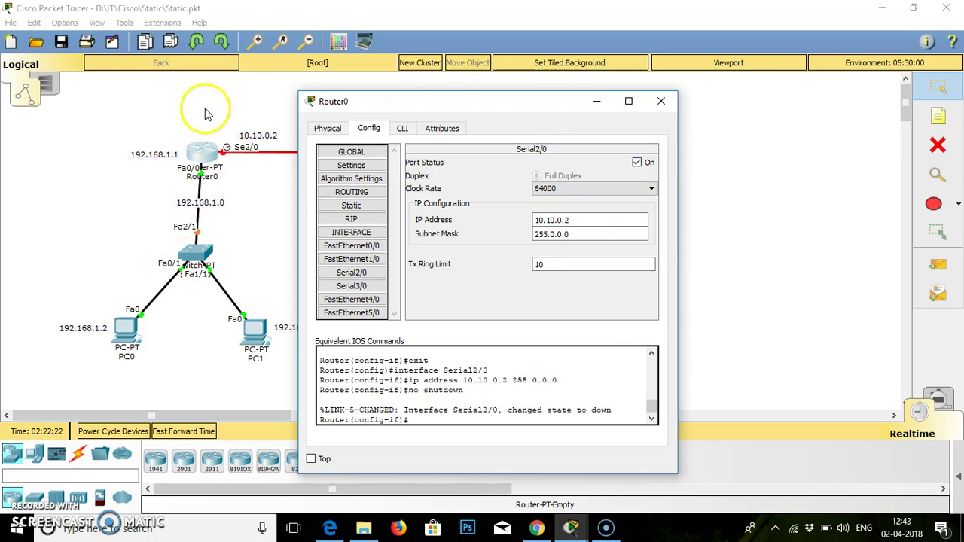
click(661, 102)
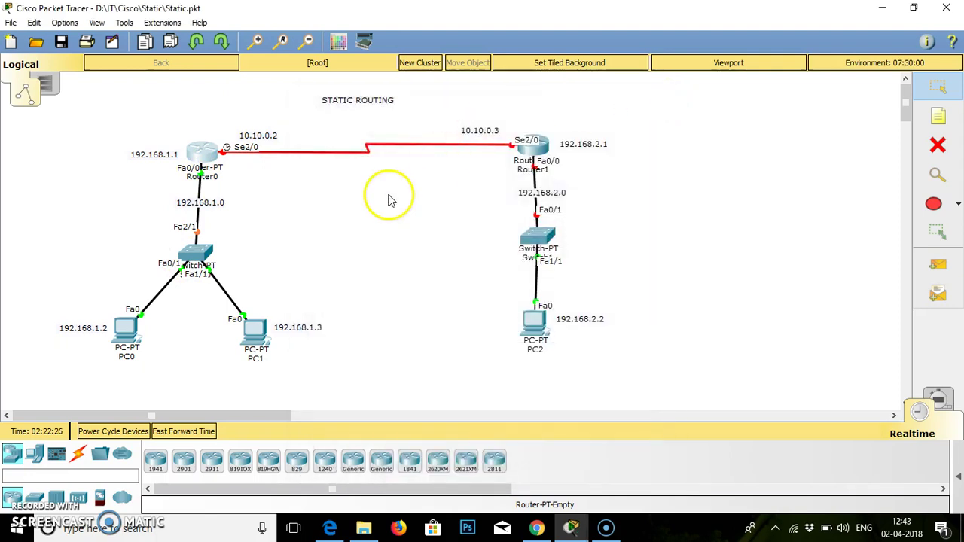
Step: On Router1, give FastEthernet0/0 IP 192.168.2.1, mask 255.255.255.0, with Port Status on
click(532, 146)
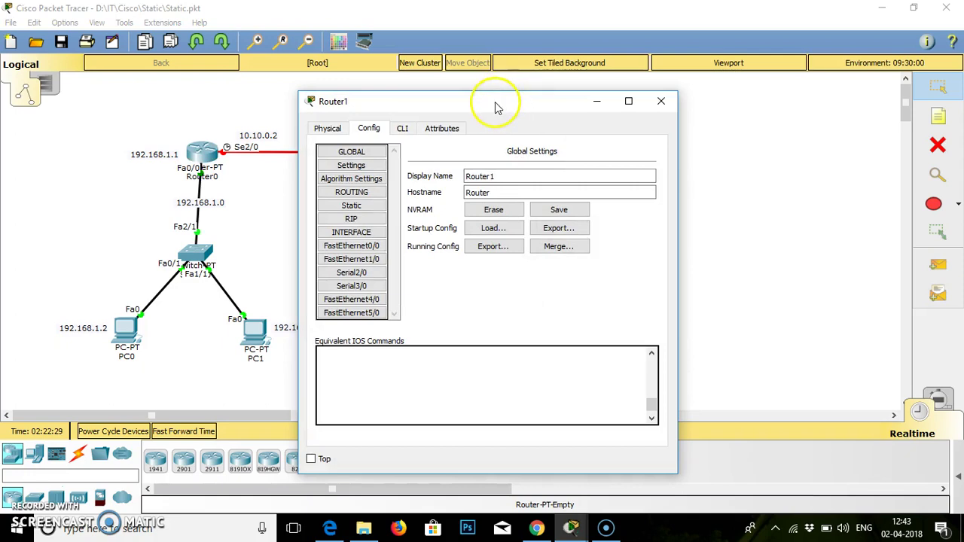
drag(495, 106, 774, 173)
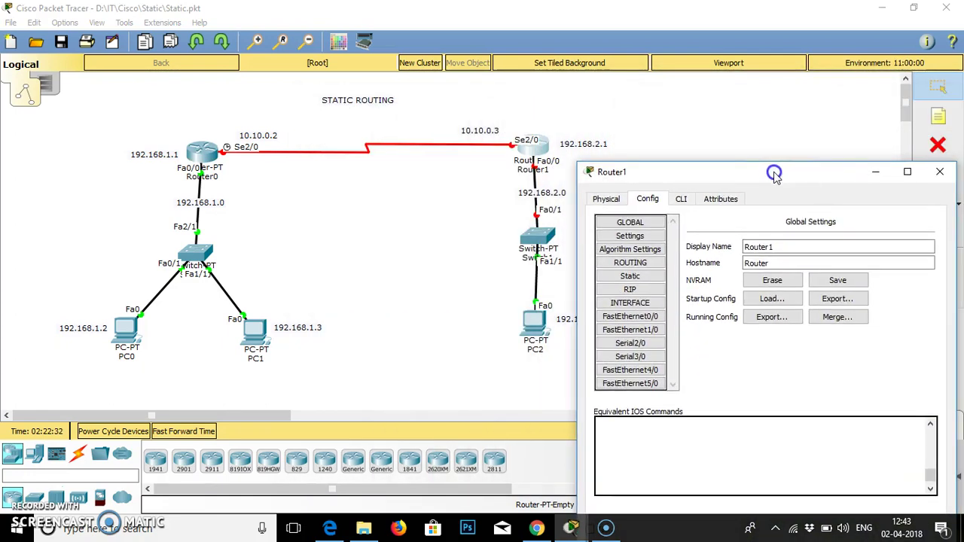
click(647, 317)
click(819, 305)
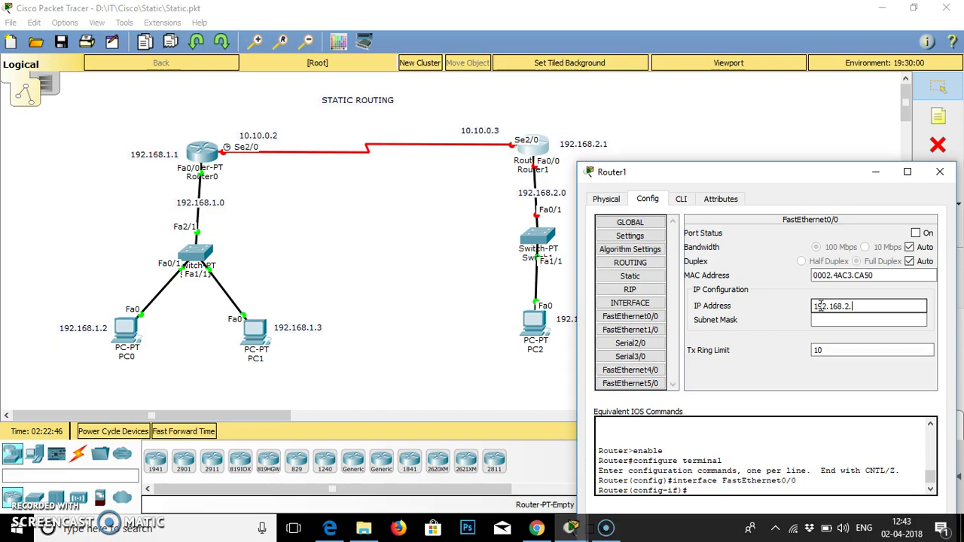
click(828, 321)
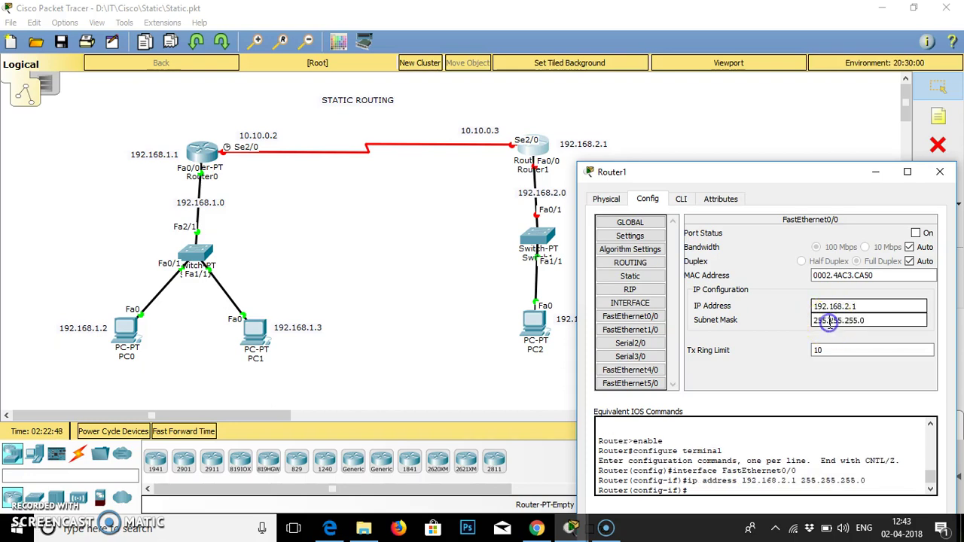
click(916, 234)
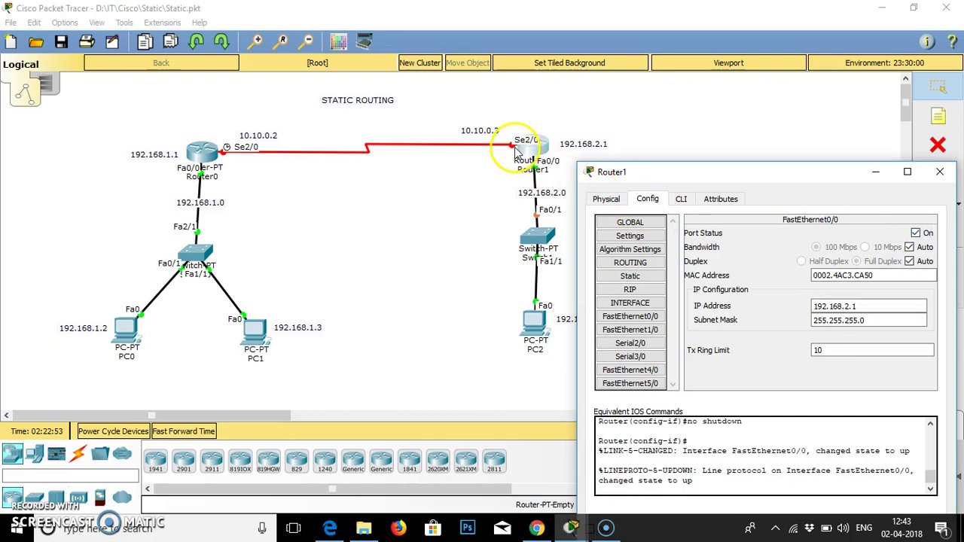
Step: Set Router1's Serial2/0 clock rate to Not Set
click(626, 347)
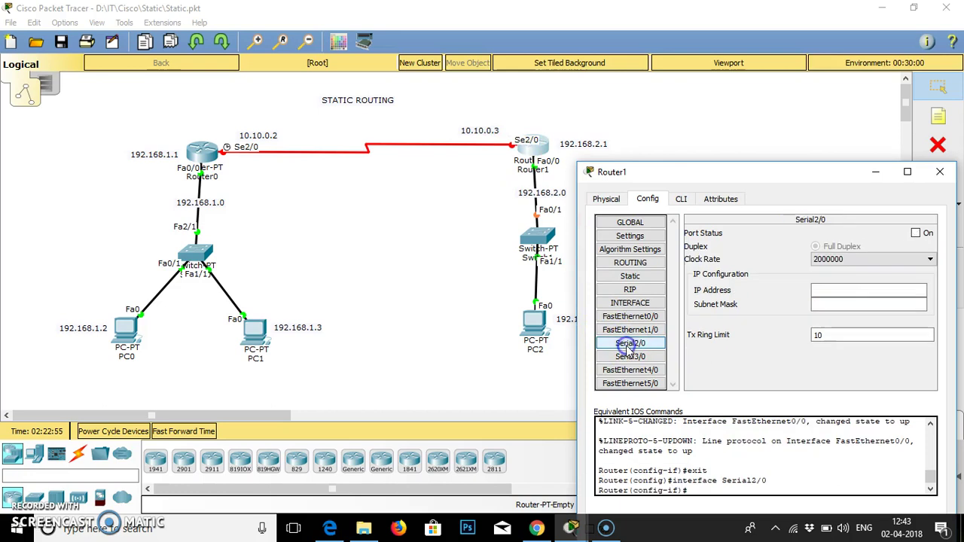
click(848, 291)
click(930, 259)
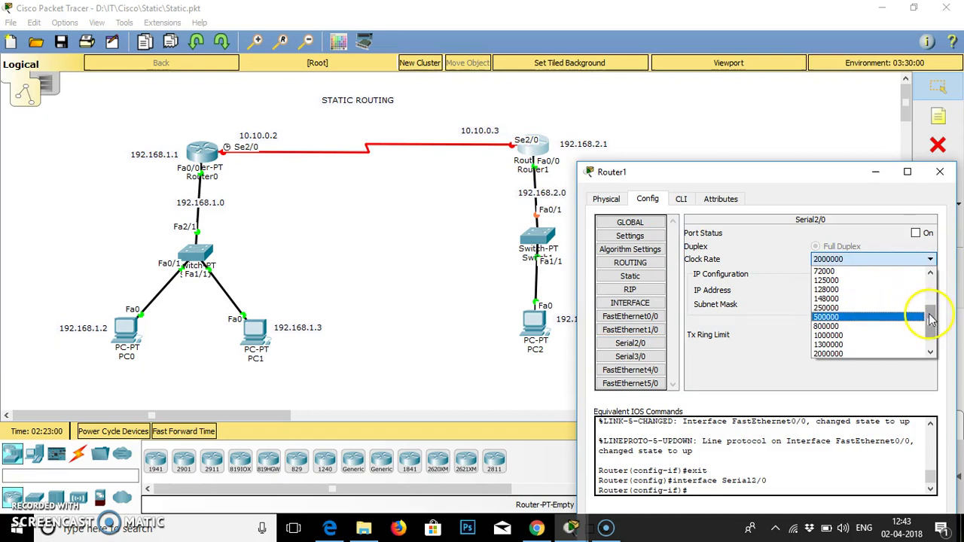
drag(931, 319, 928, 348)
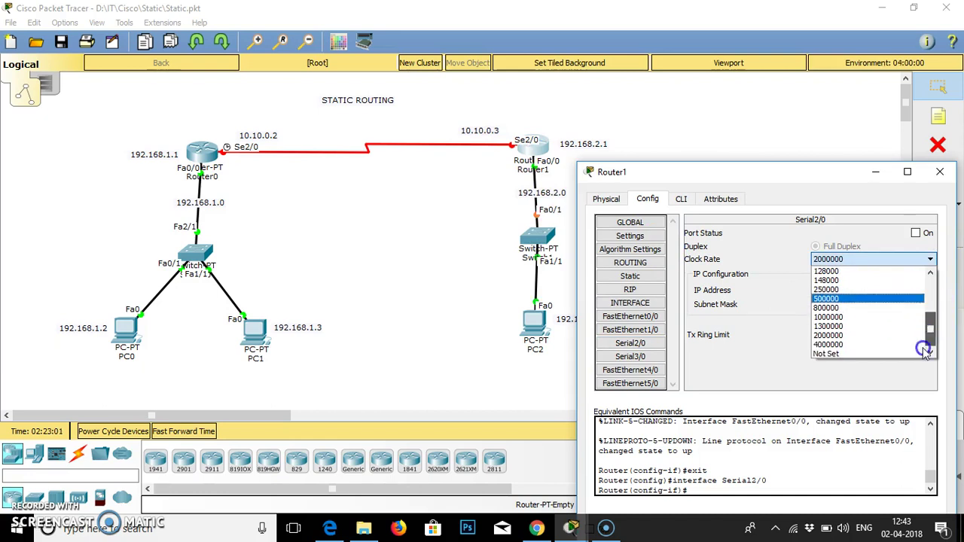
click(827, 354)
Step: Give Serial2/0 IP 10.10.0.3 with mask 255.0.0.0, switch it on, and close Router1
click(849, 290)
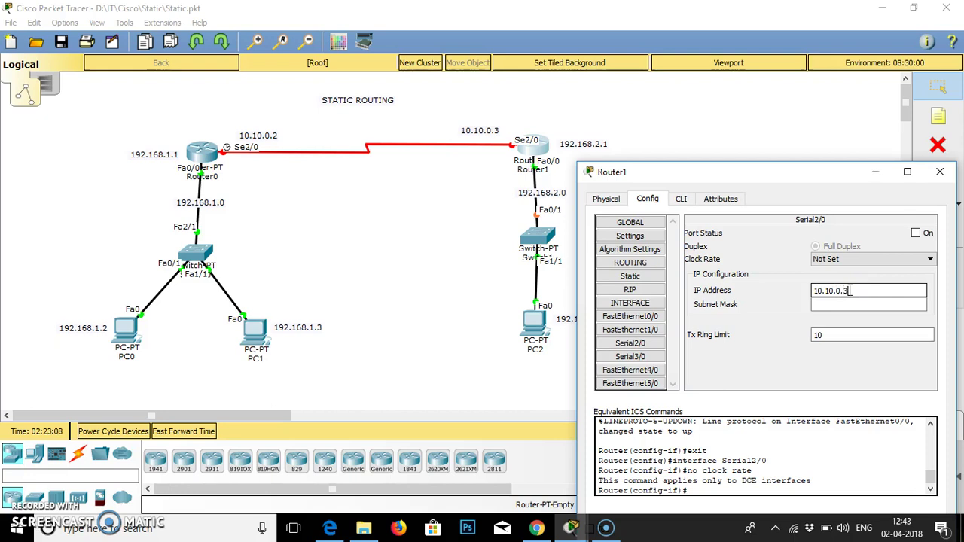
text(10.10.0.3)
click(857, 305)
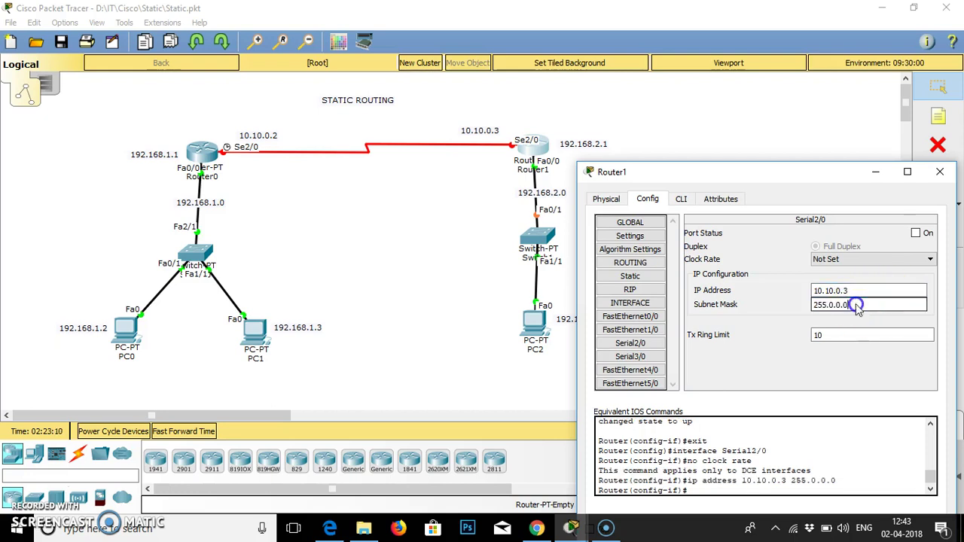
click(916, 233)
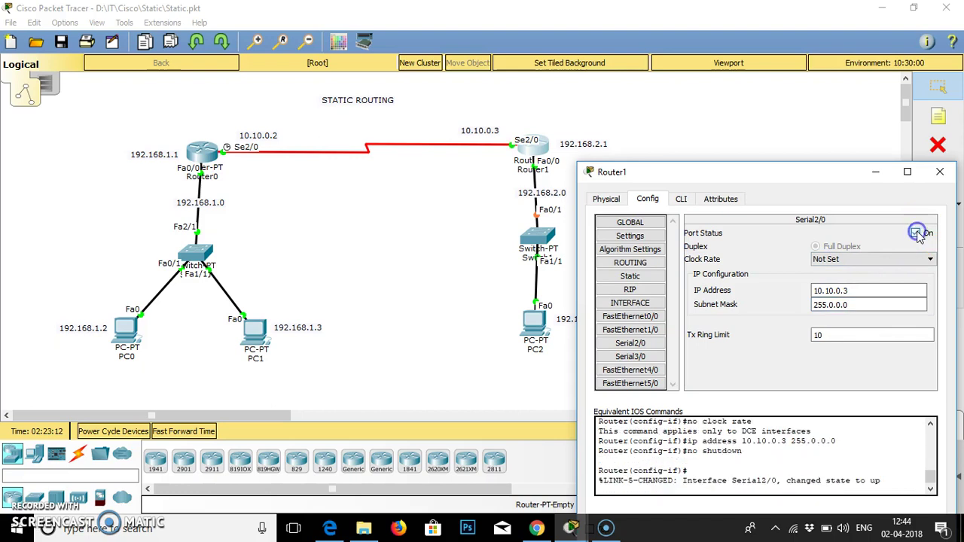
click(940, 172)
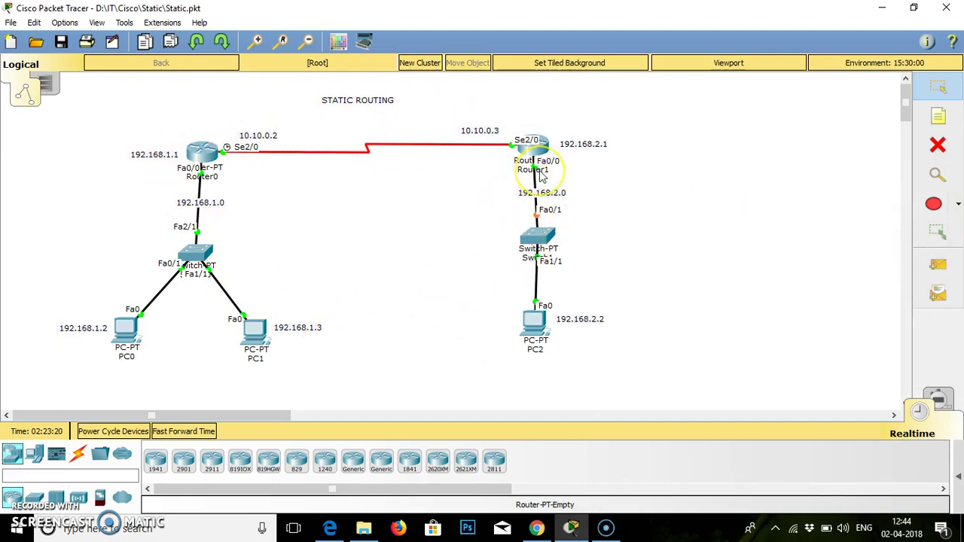
mouse_move(539, 176)
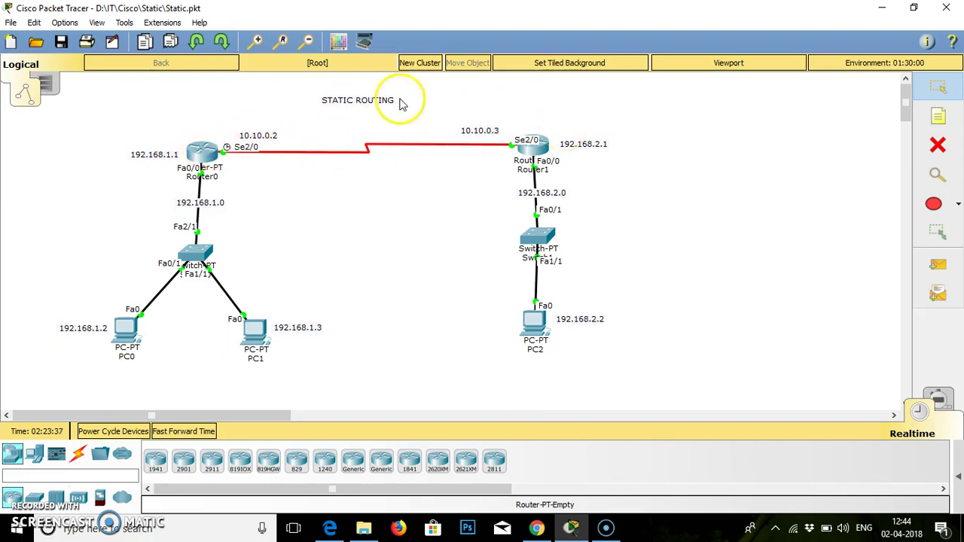
Step: Show Router0's Static routing page and select the Network field
click(199, 156)
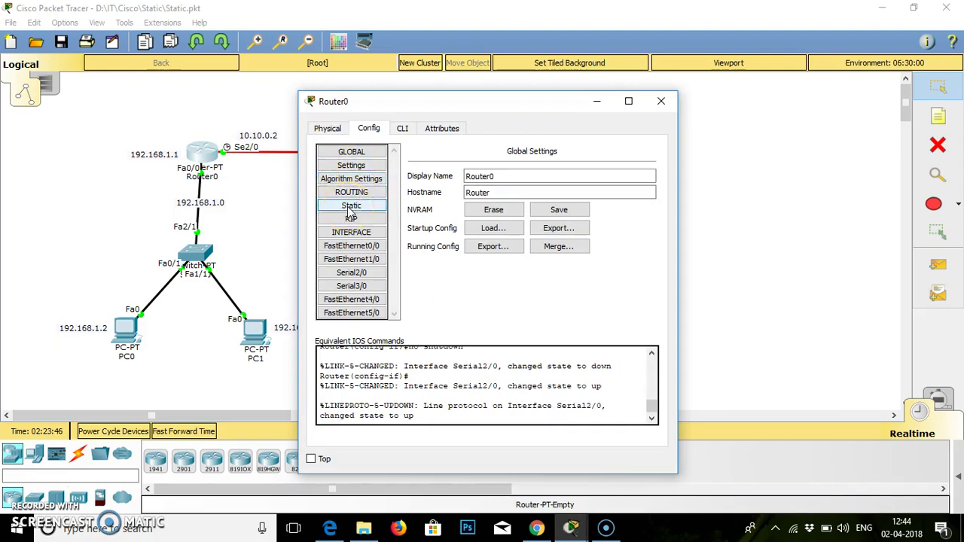
click(349, 211)
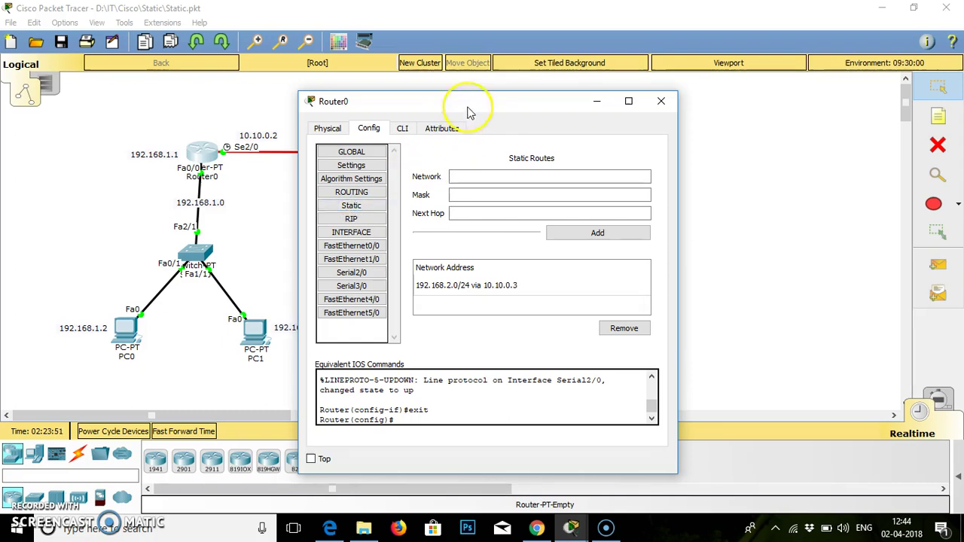
drag(467, 101, 478, 234)
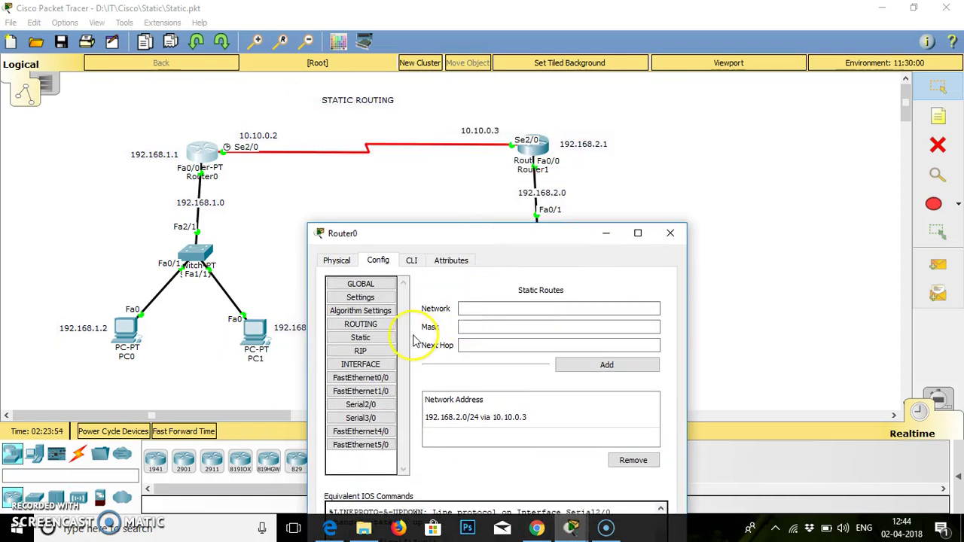
click(482, 307)
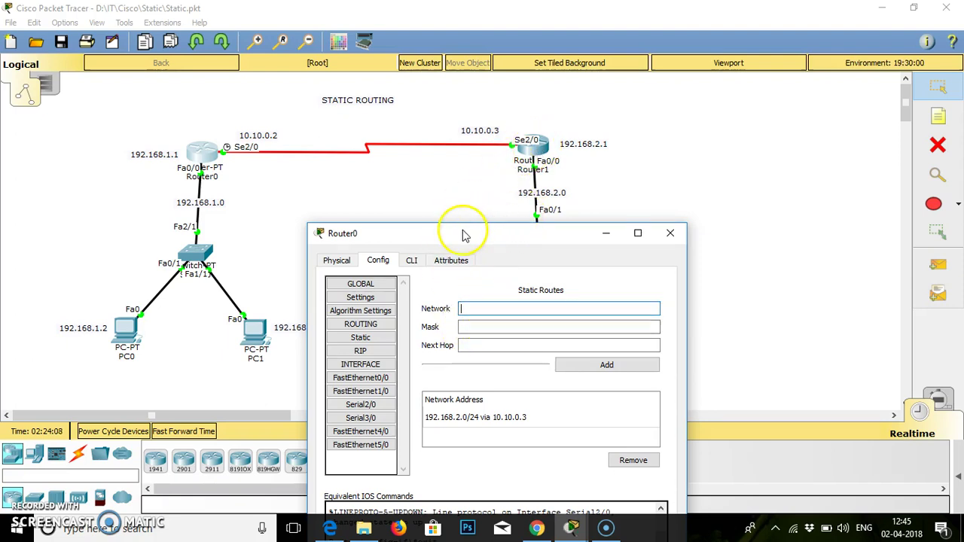
Step: Add a Router0 static route: network 192.168.2.0, mask 255.255.255.0, next hop 10.10.0.3
drag(459, 233, 462, 245)
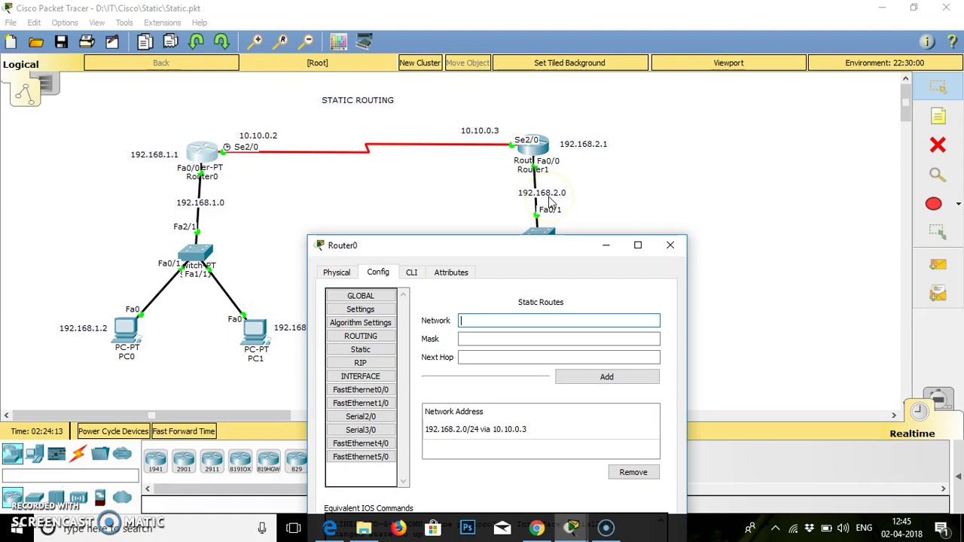
click(466, 321)
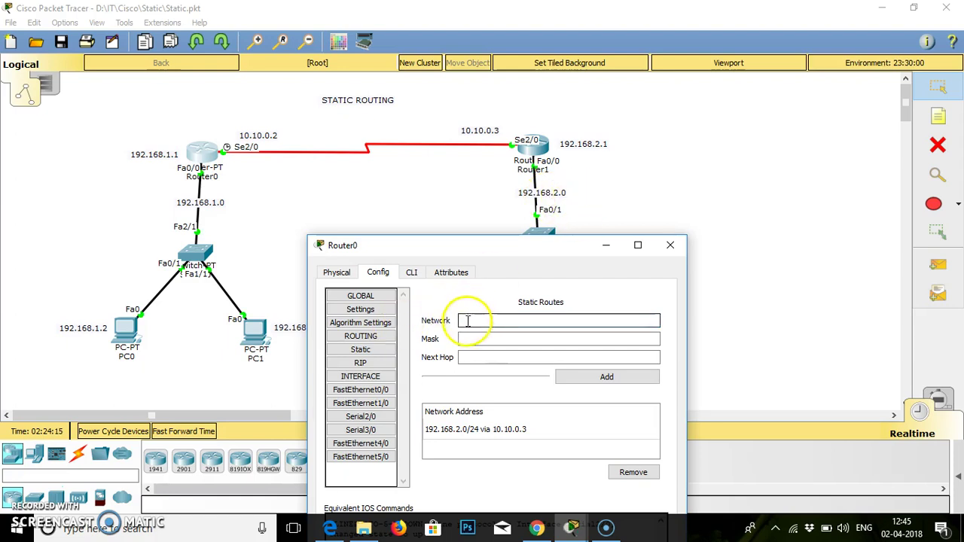
text(192.168.2.9)
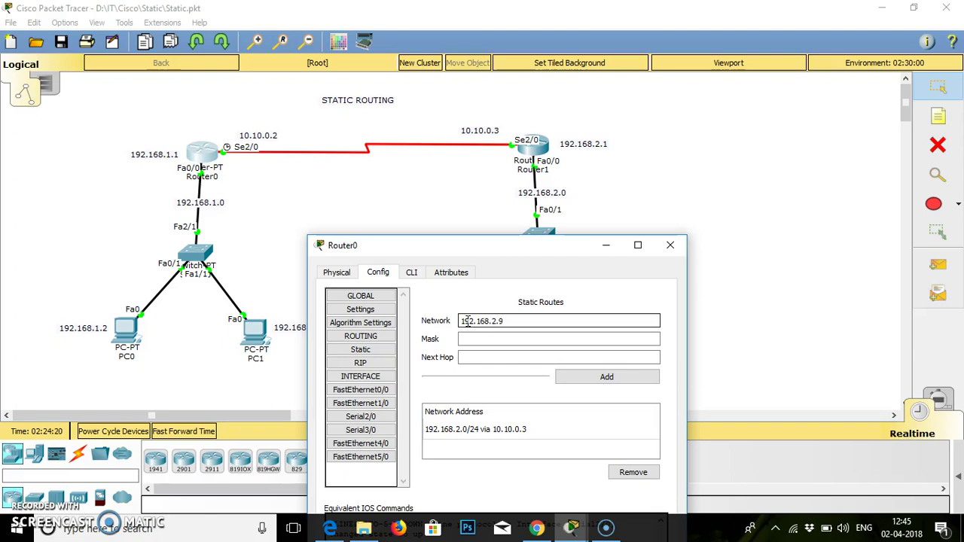
click(468, 339)
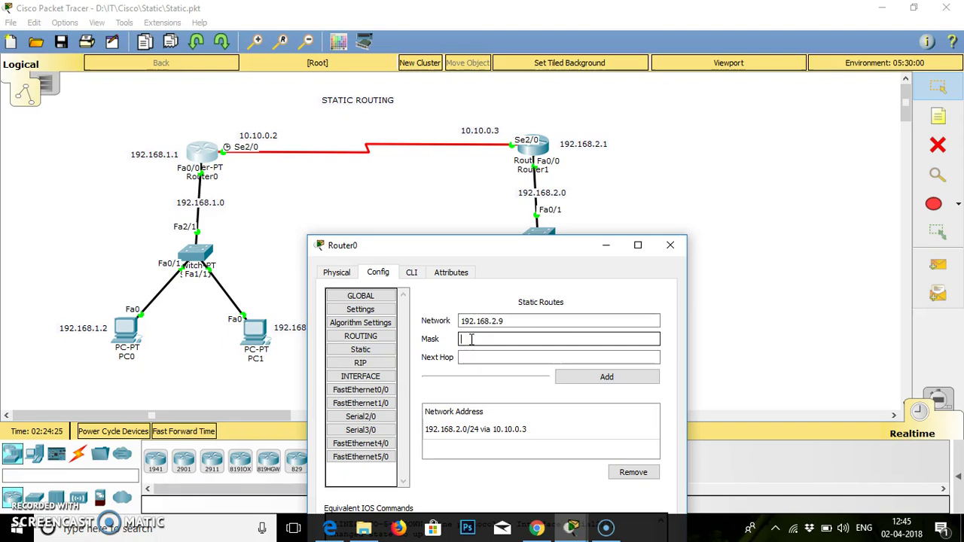
click(525, 329)
click(524, 323)
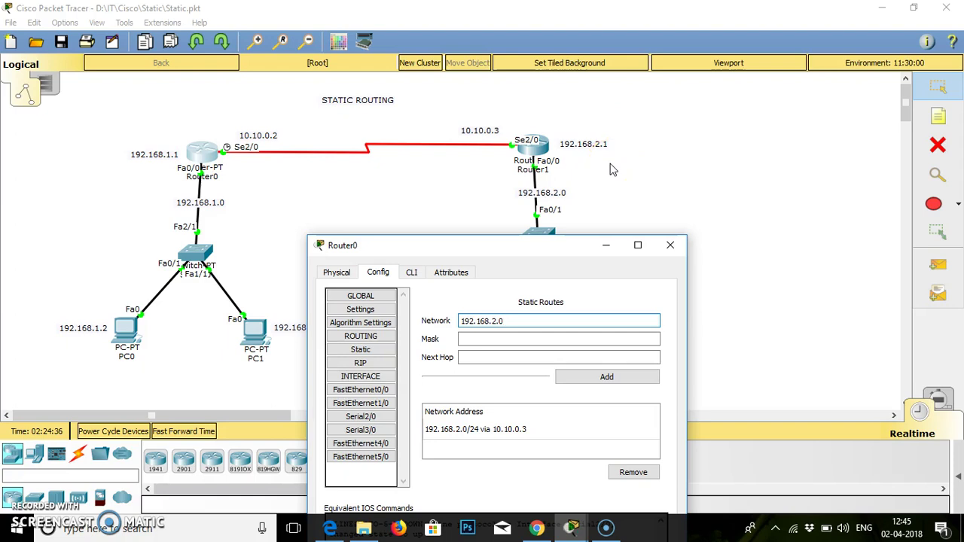
click(490, 339)
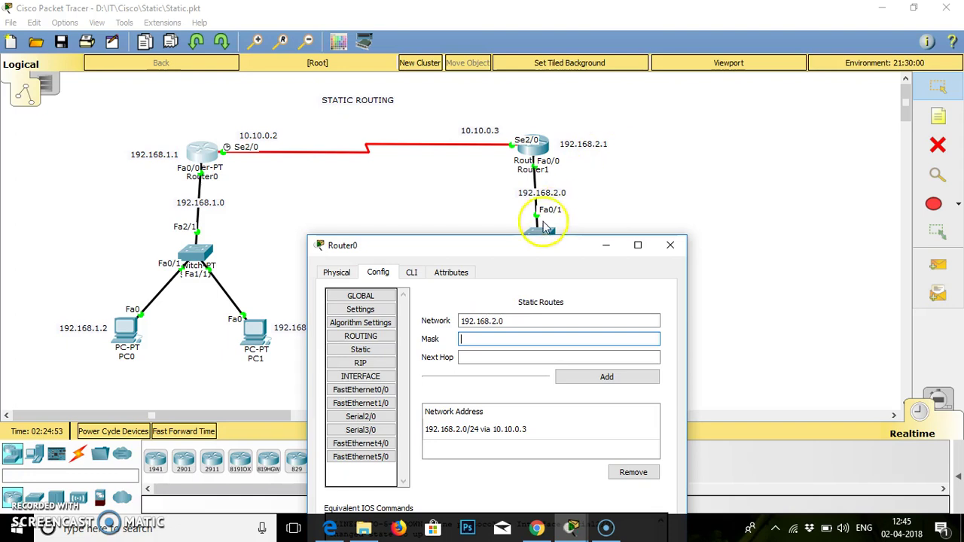
click(482, 337)
text(255.255.255.0)
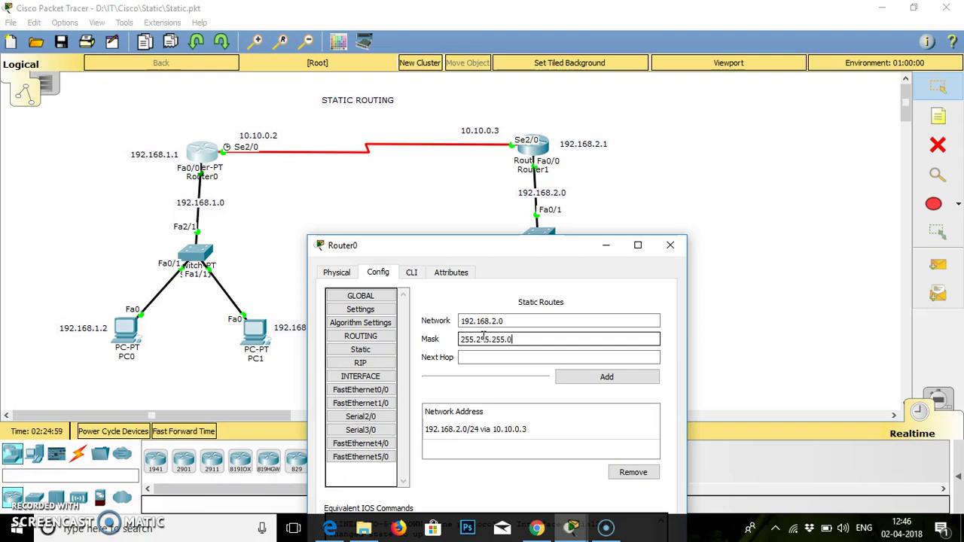
click(465, 357)
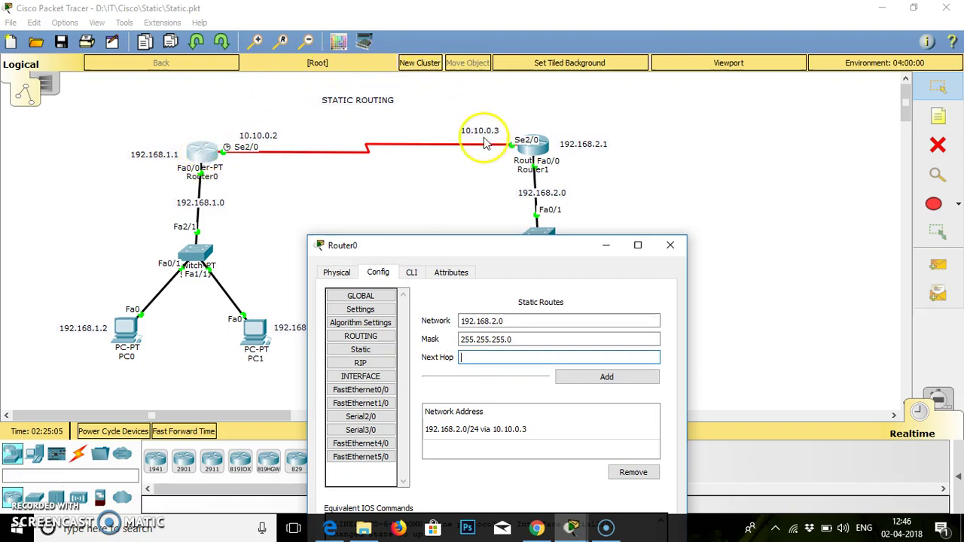
click(474, 358)
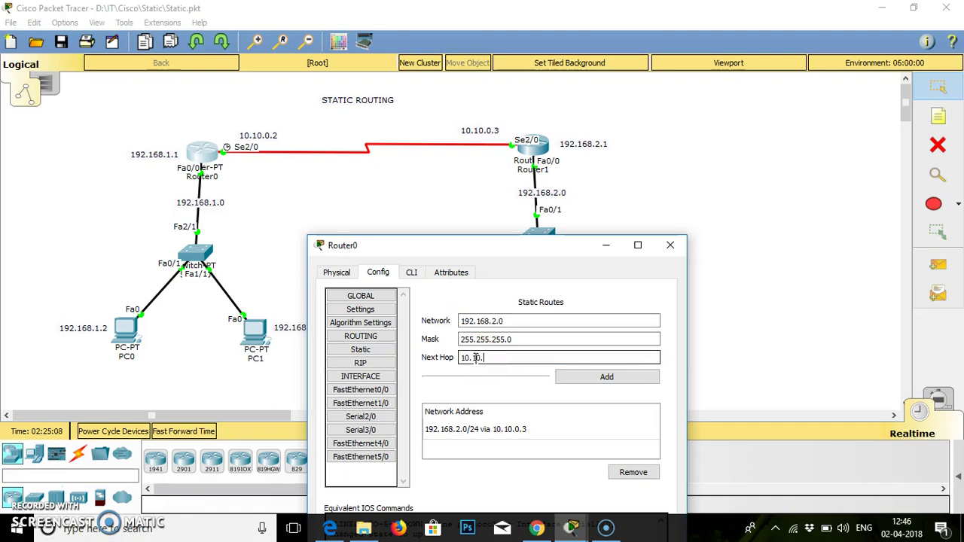
text(10.10.0.3)
click(591, 379)
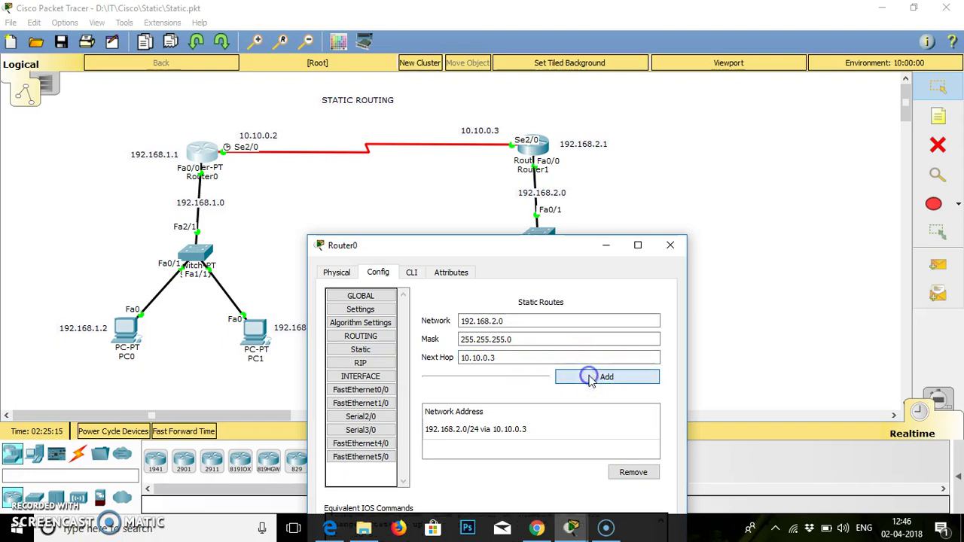
Step: Remove and re-add the 192.168.2.0/24 route, then save Router0's configuration to startup
click(488, 433)
click(632, 473)
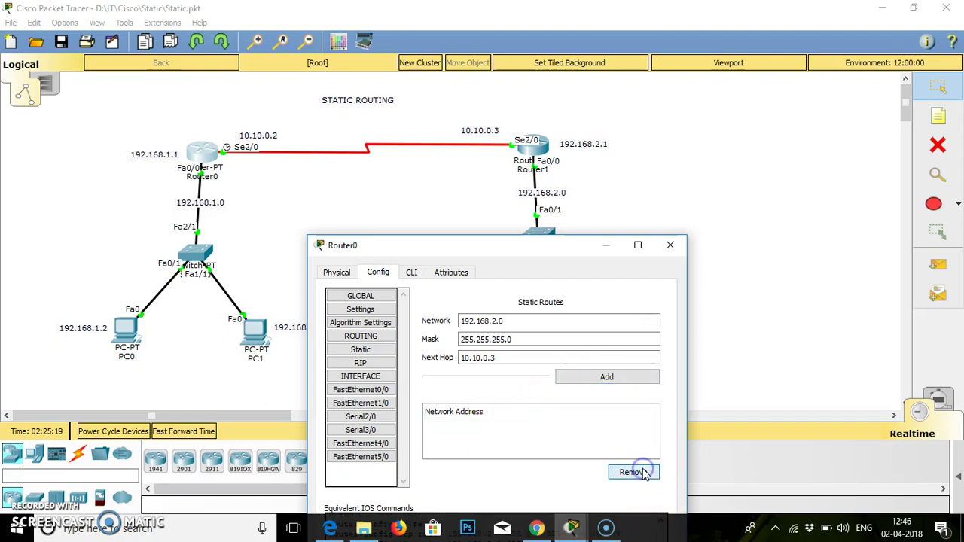
click(517, 321)
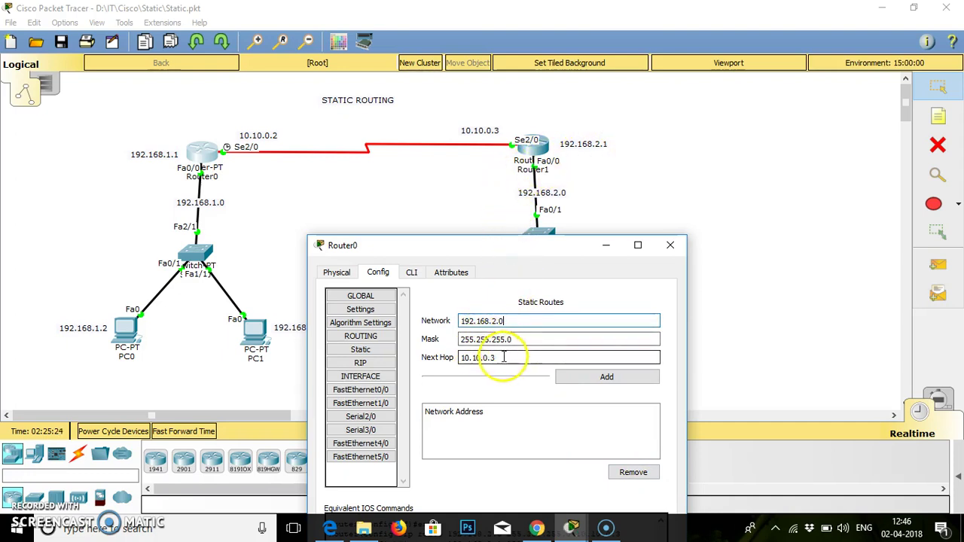
click(587, 379)
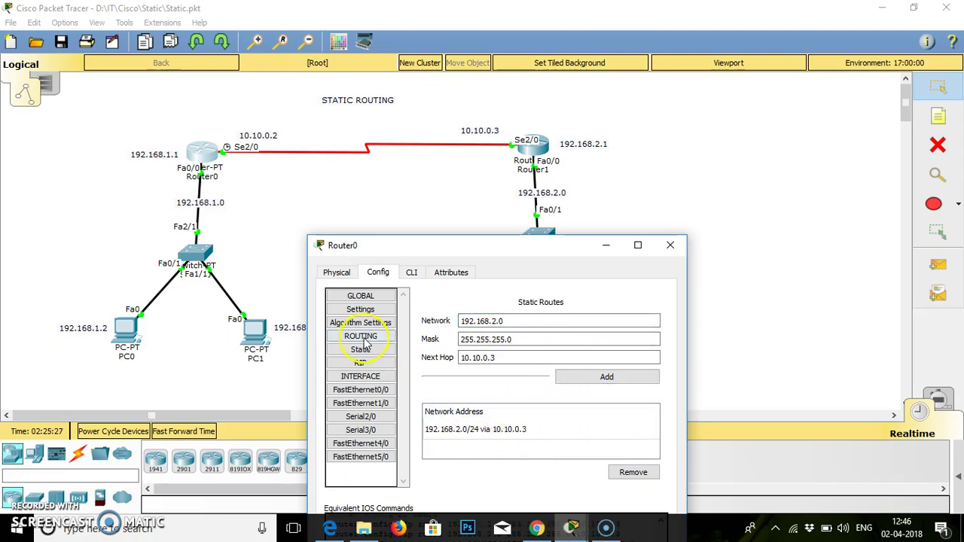
click(360, 309)
click(572, 355)
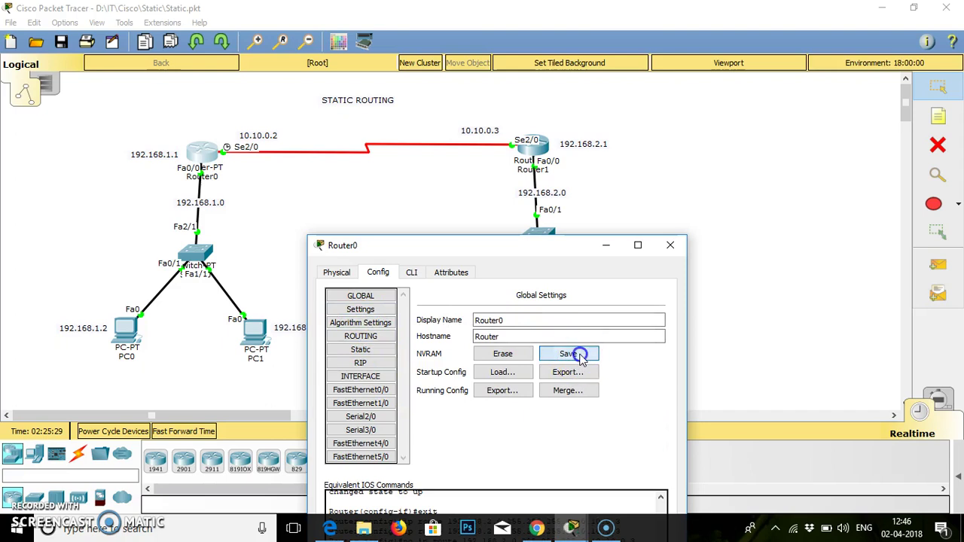
Step: Close Router0 and bring up Router1's Static routing page
click(668, 247)
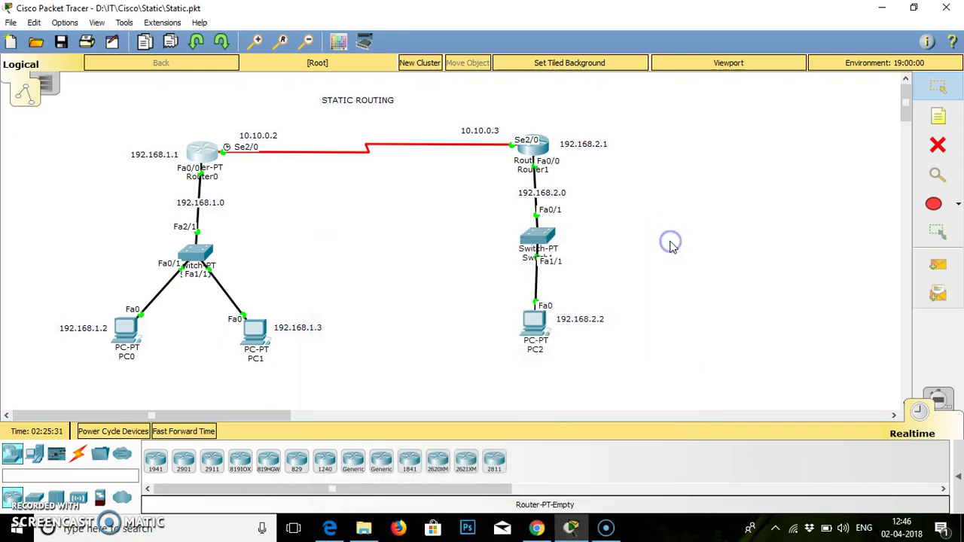
click(542, 149)
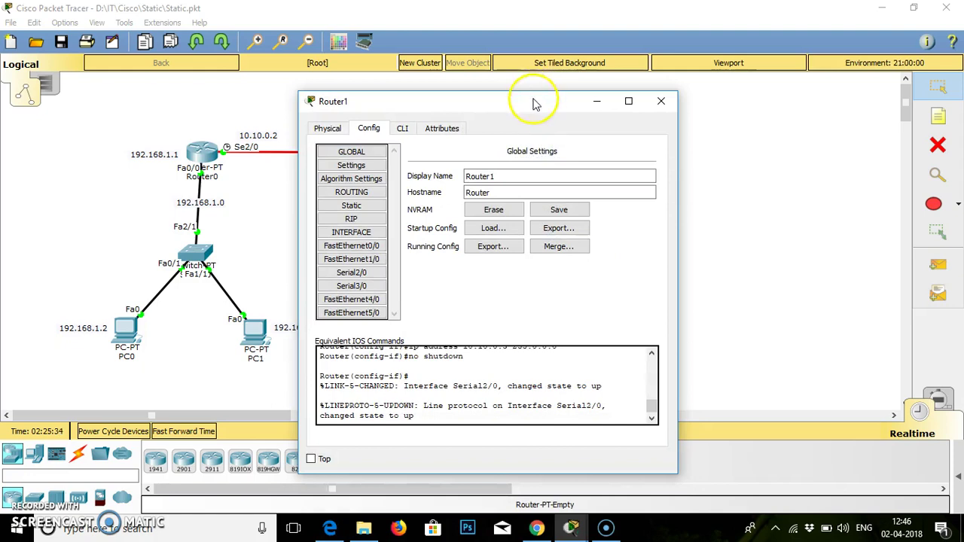
drag(533, 103, 763, 102)
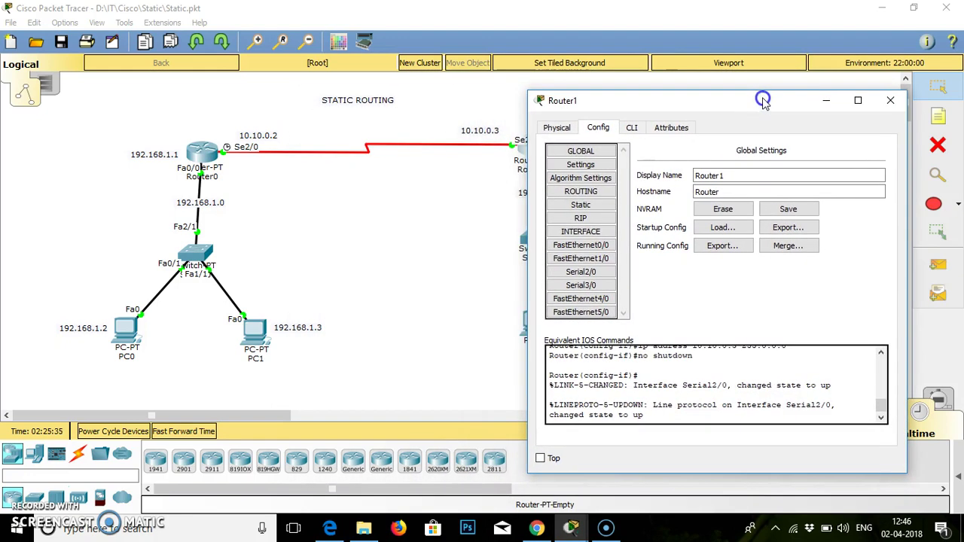
click(590, 209)
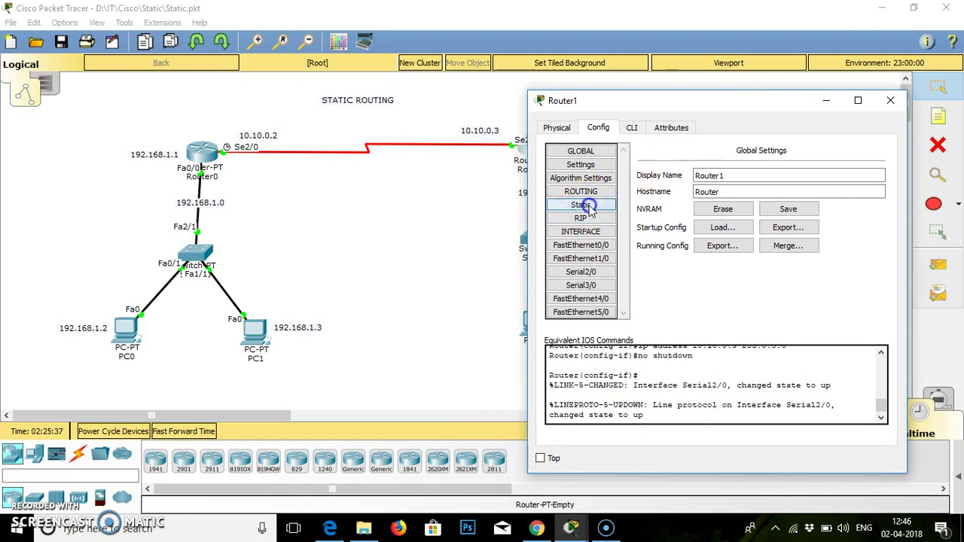
Step: Enter network 192.168.1.0, mask 255.255.255.0 and next hop 10.10.0.2 for Router1
click(706, 175)
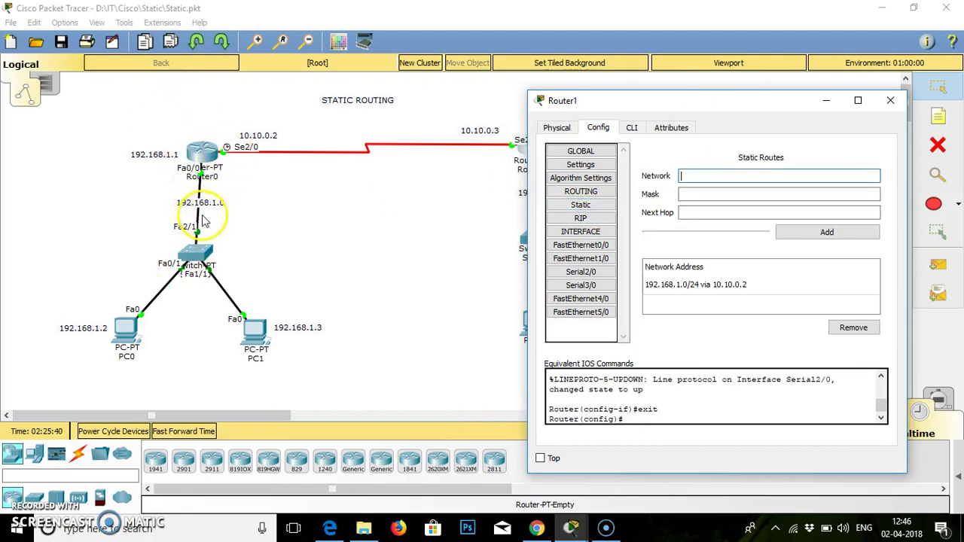
click(693, 174)
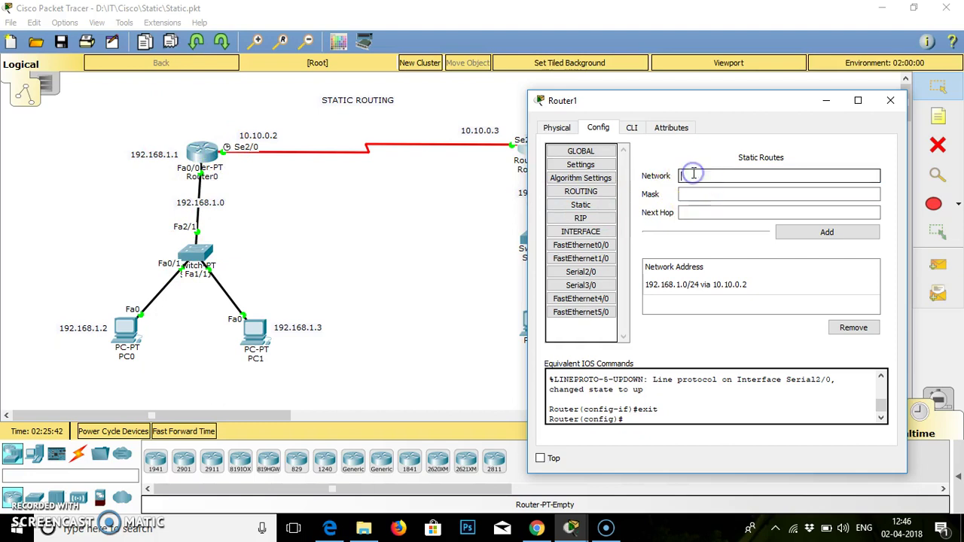
text(192.168.1.0)
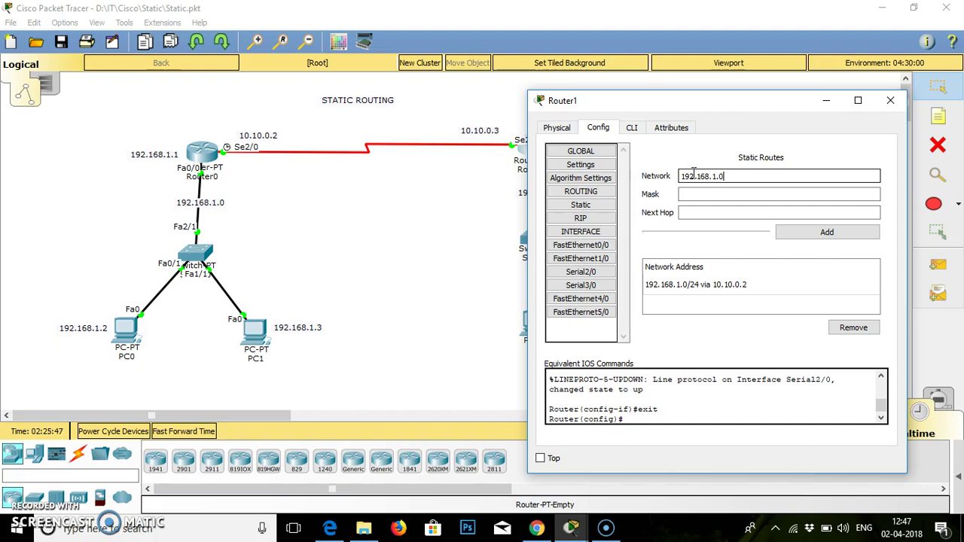
click(694, 194)
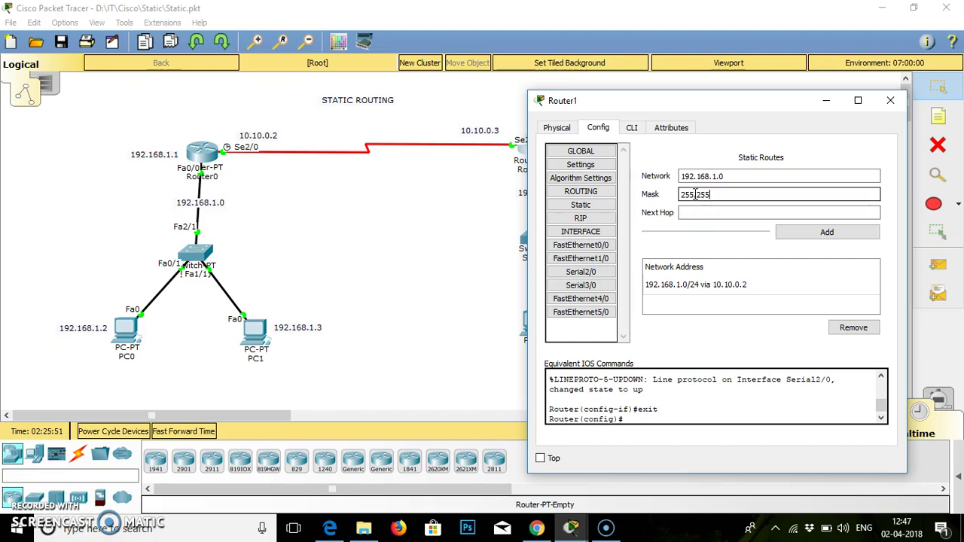
text(255.255.255.0)
click(702, 216)
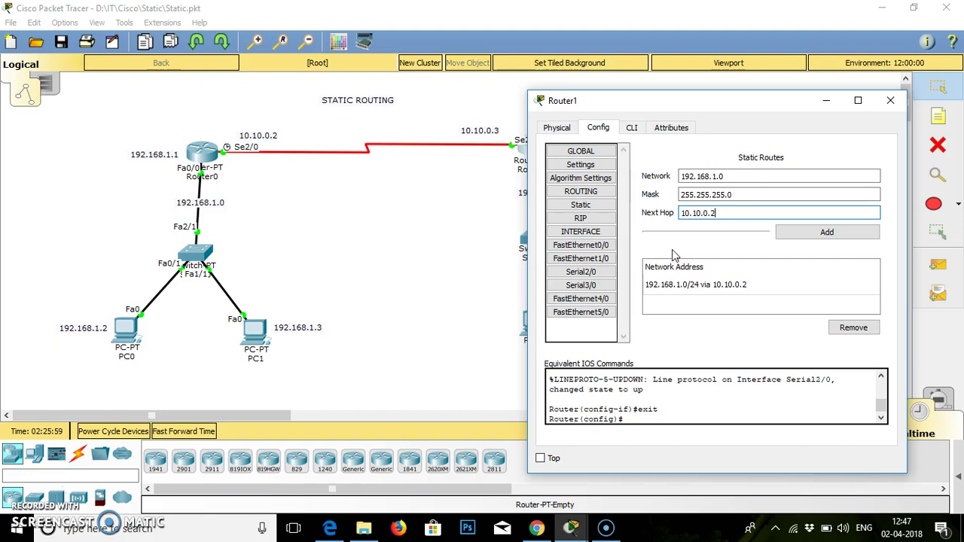
click(678, 291)
Step: Remove Router1's 192.168.1.0/24 route and add it again via 10.10.0.2
click(854, 328)
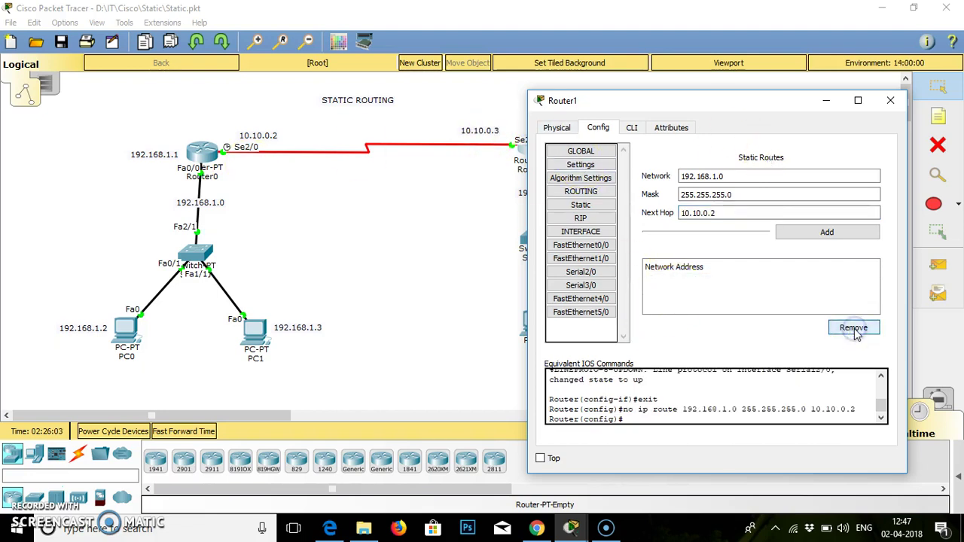
click(792, 239)
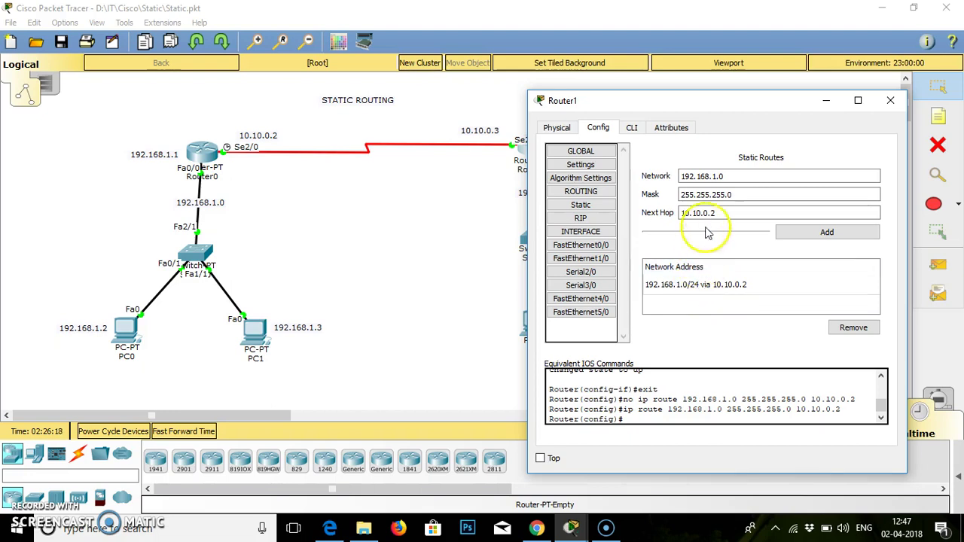
click(707, 196)
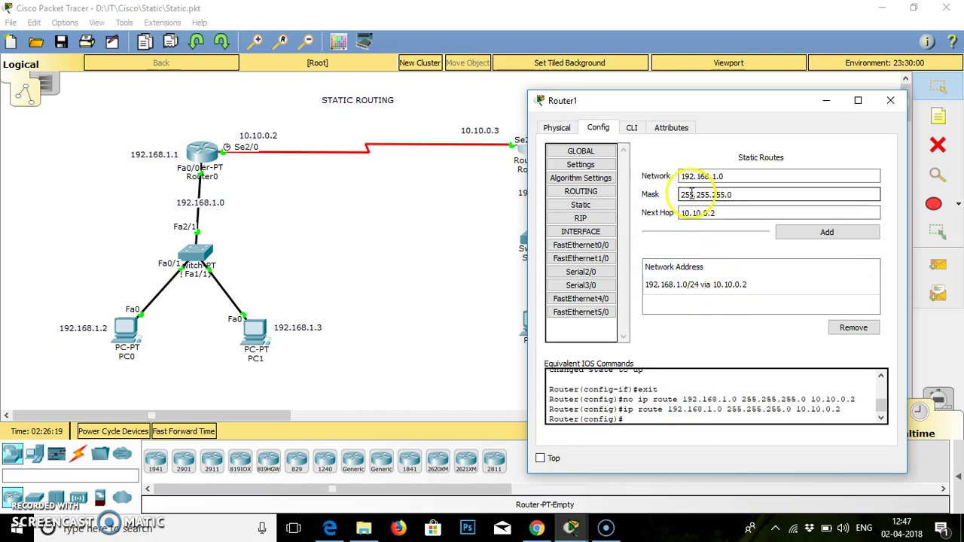
click(735, 174)
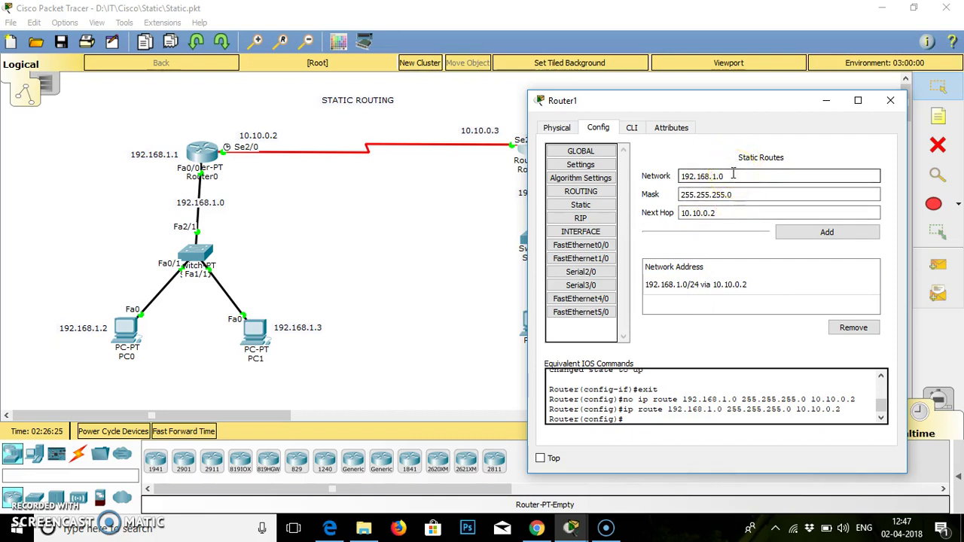
click(717, 235)
click(692, 214)
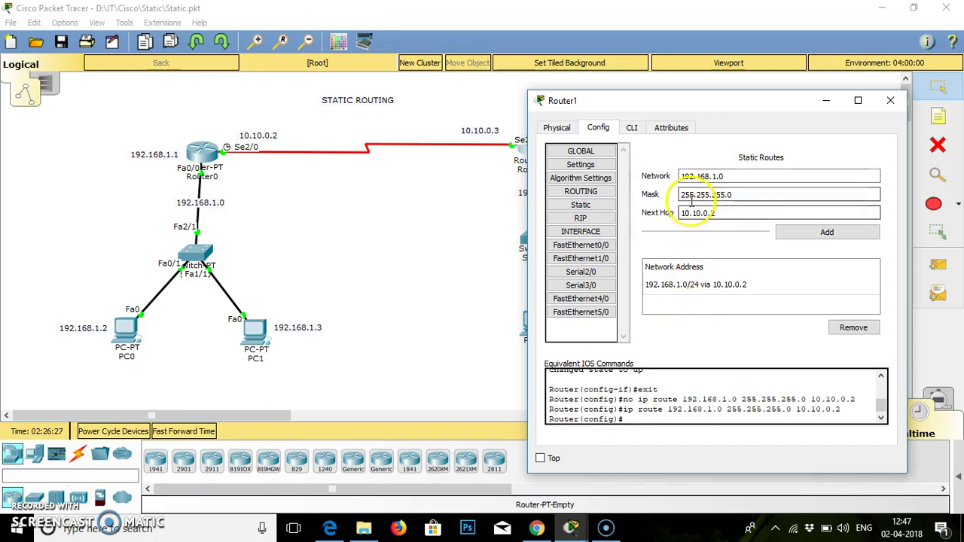
click(691, 197)
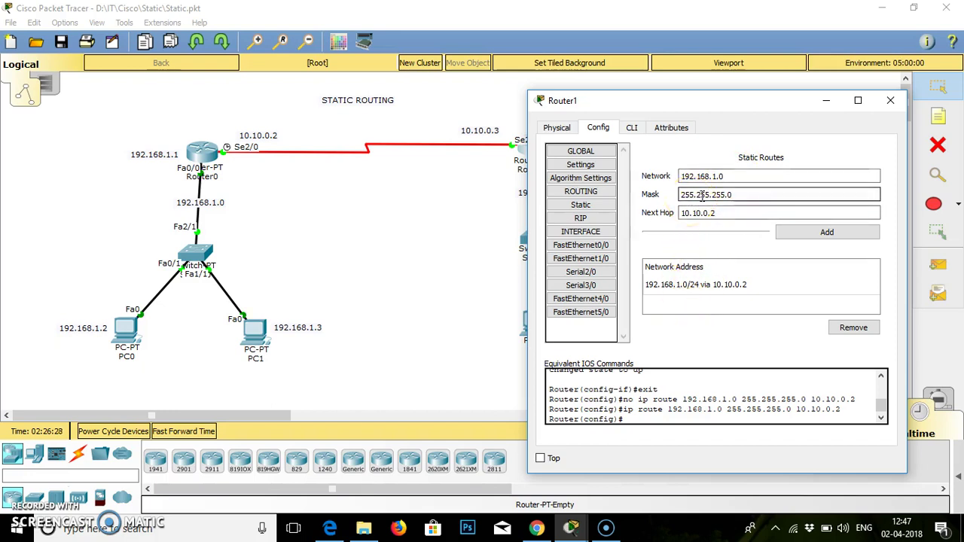
click(719, 194)
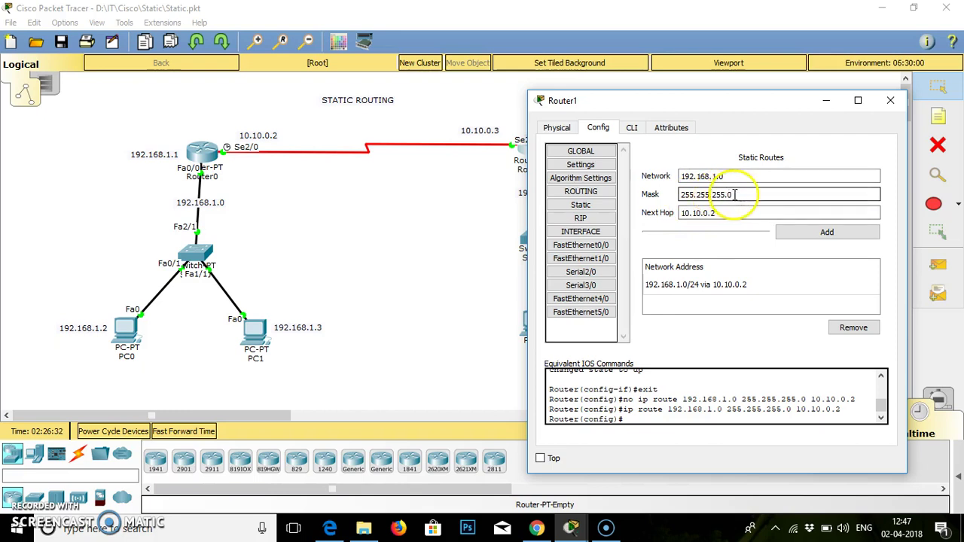
click(800, 234)
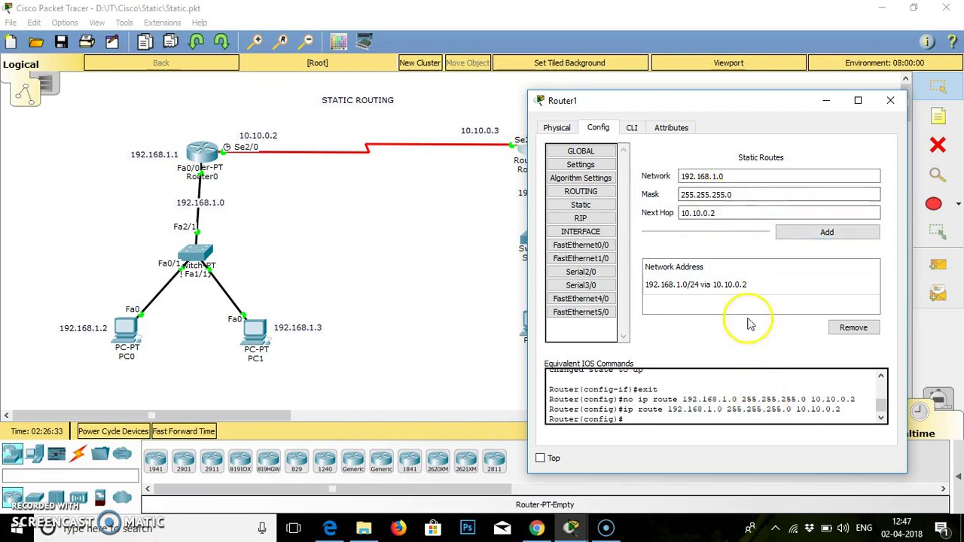
Step: Save Router1's running configuration to NVRAM startup and close its settings
click(580, 150)
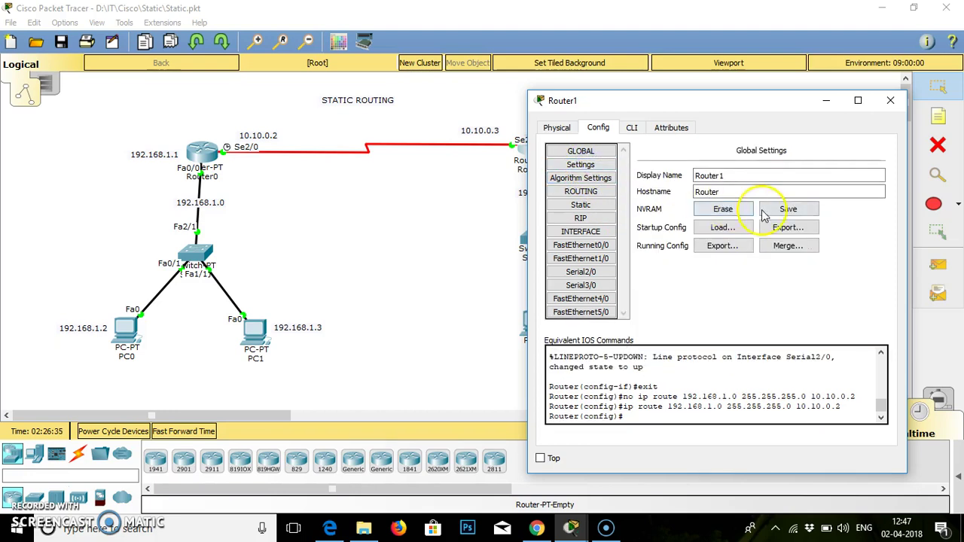
click(788, 210)
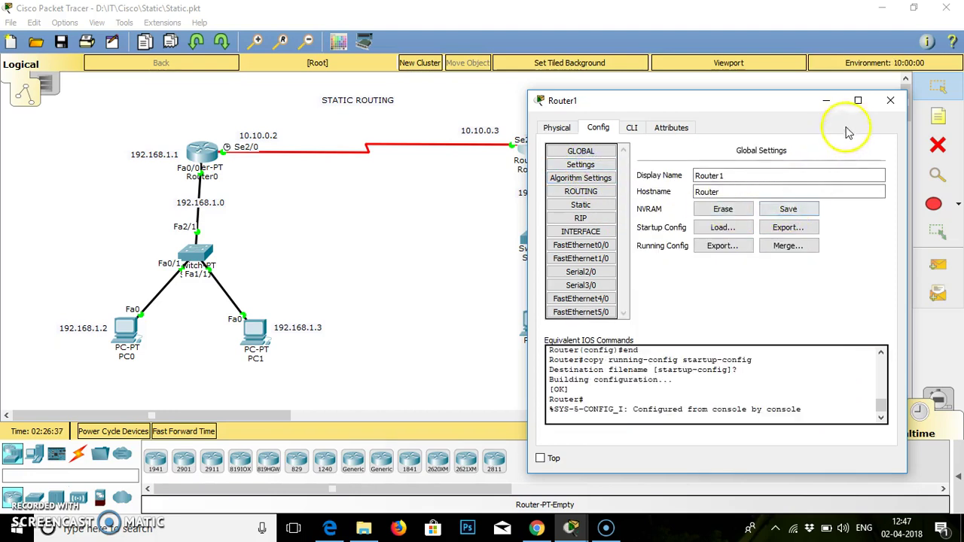
click(891, 101)
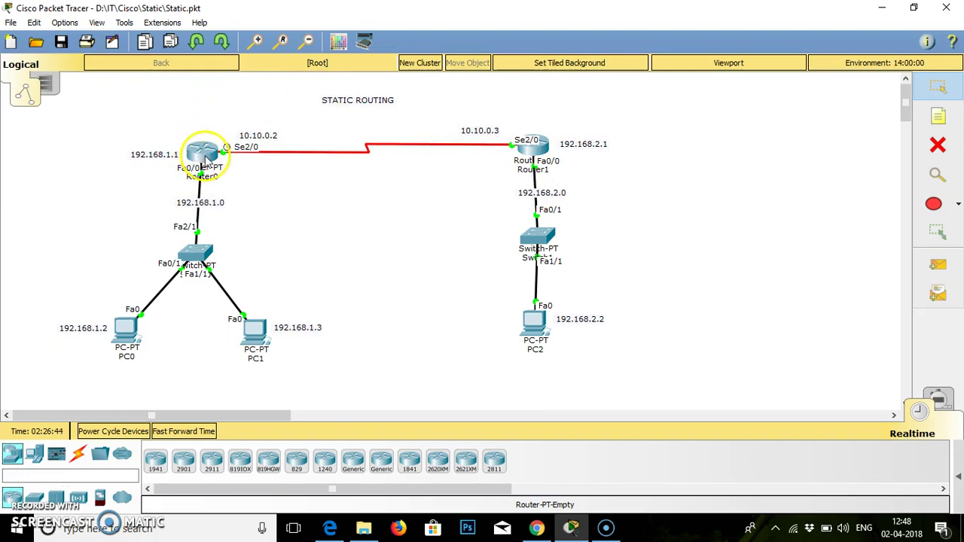
mouse_move(207, 161)
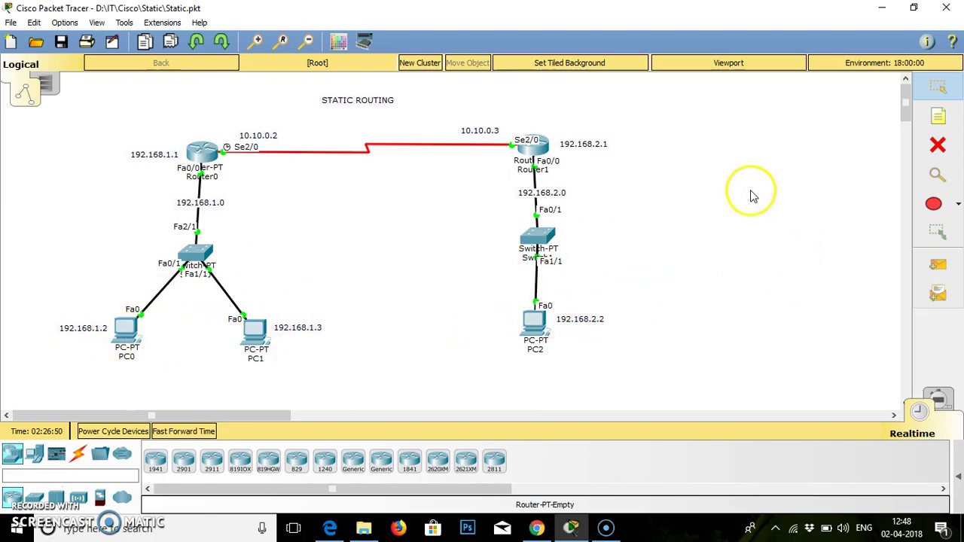
Step: Expand the PDU list and send simple PDU pings from PC2 to PC1
click(958, 478)
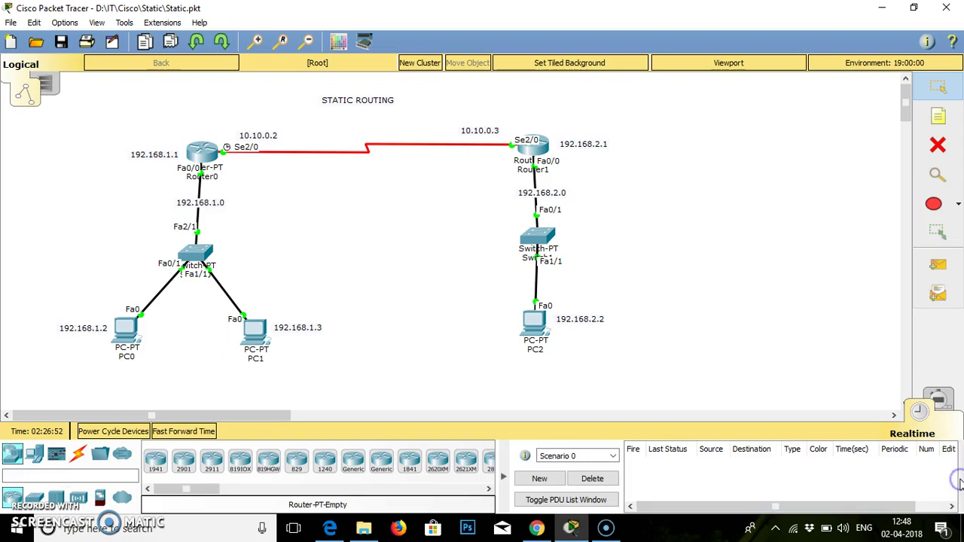
click(938, 268)
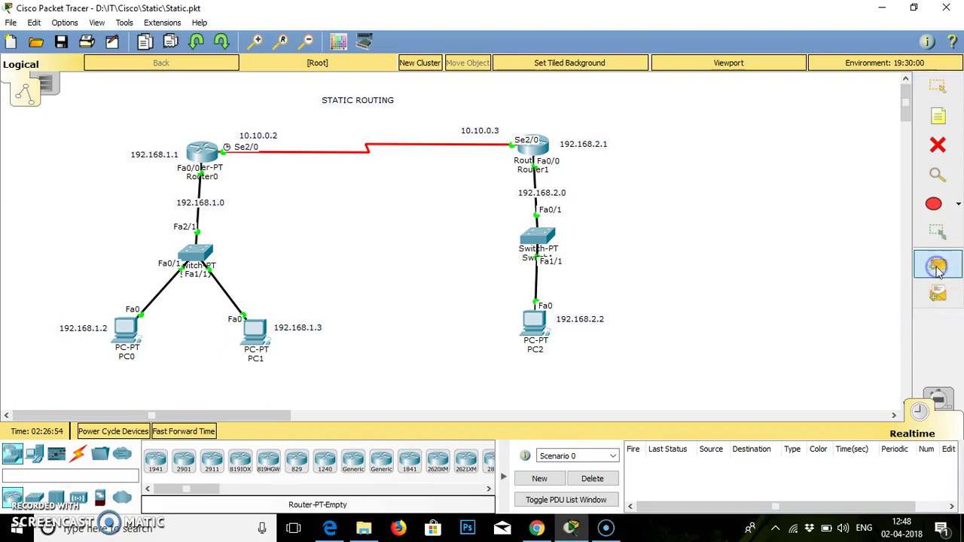
click(529, 324)
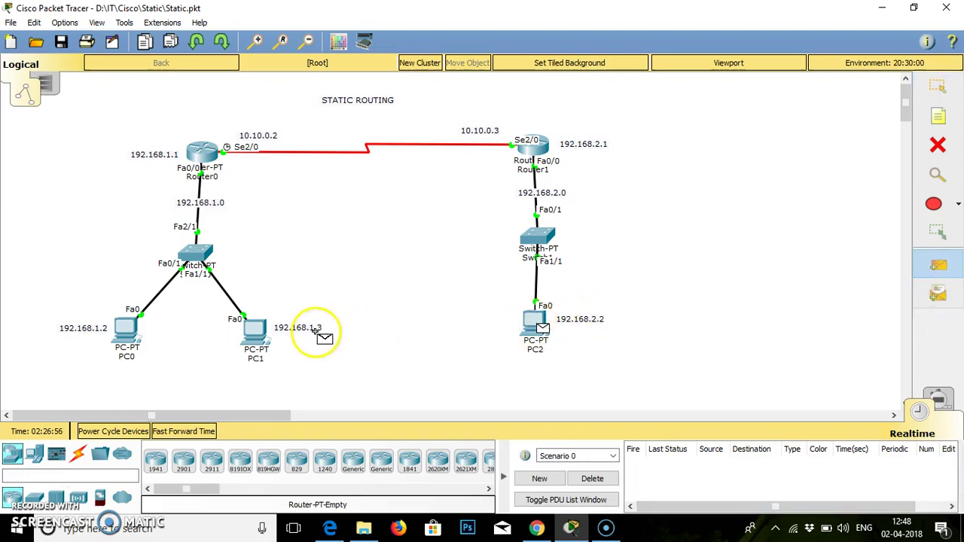
click(259, 334)
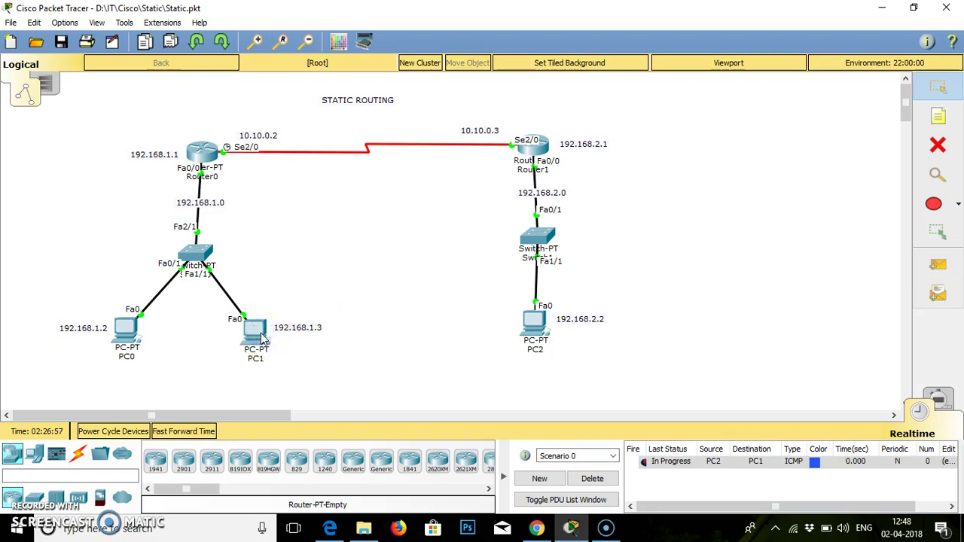
click(928, 271)
click(541, 320)
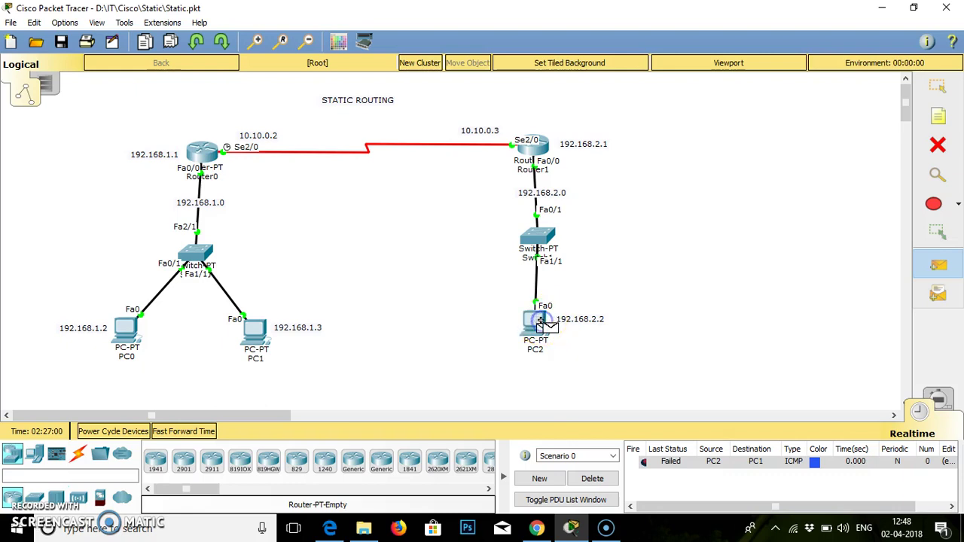
click(258, 333)
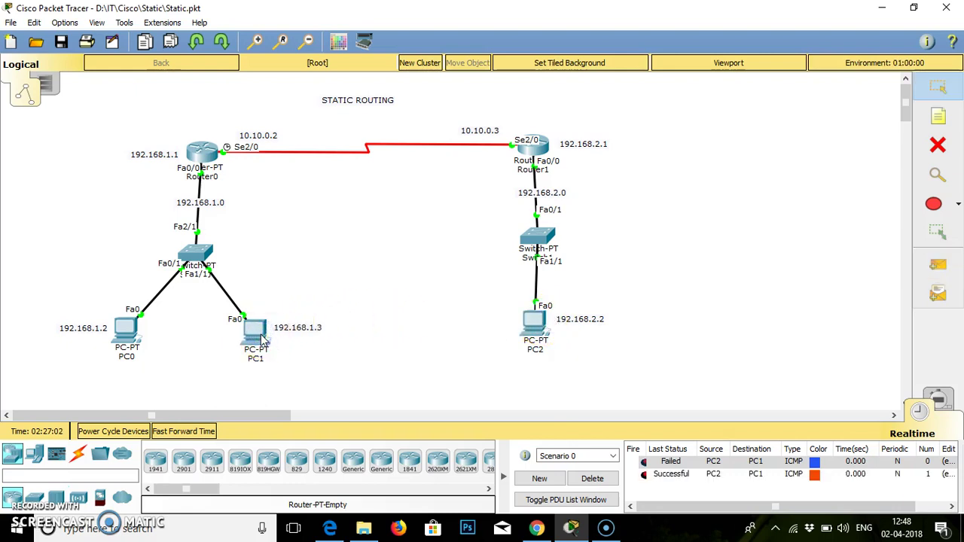
Step: Send simple PDU pings from PC0 to PC2 and from PC1 to PC0
click(938, 264)
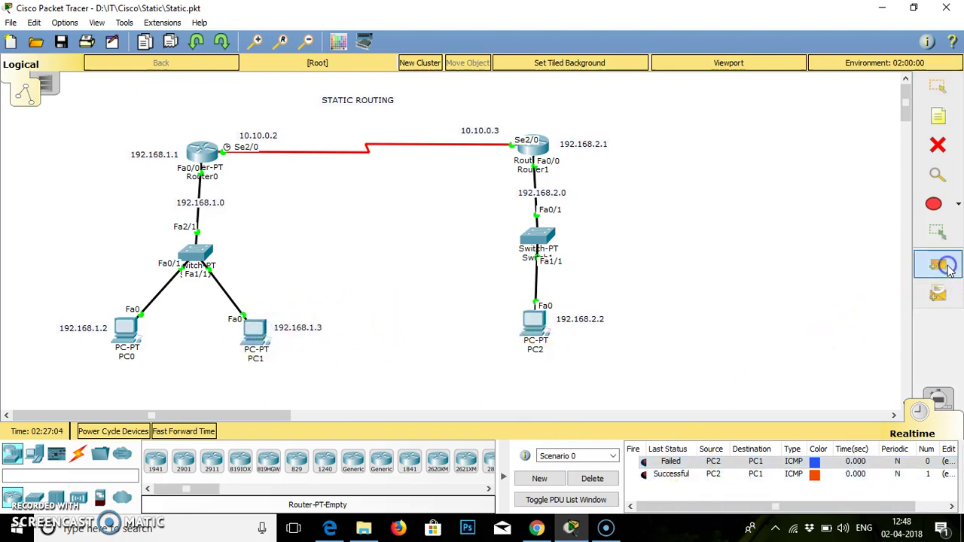
click(124, 329)
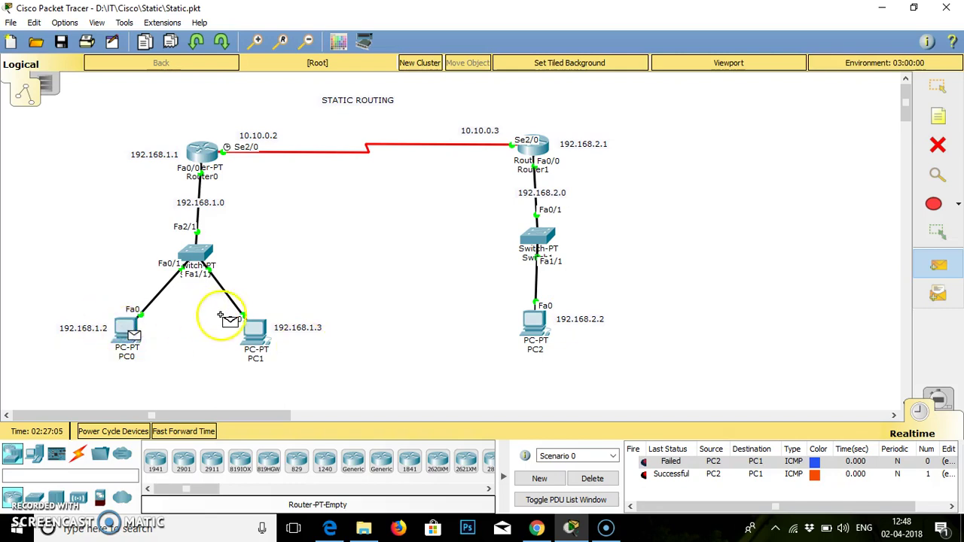
click(533, 331)
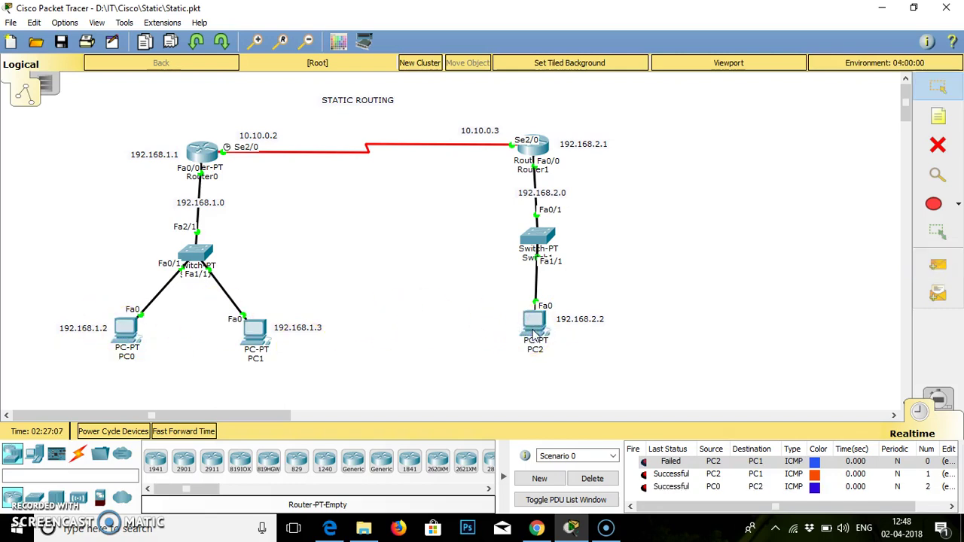
click(937, 264)
click(260, 339)
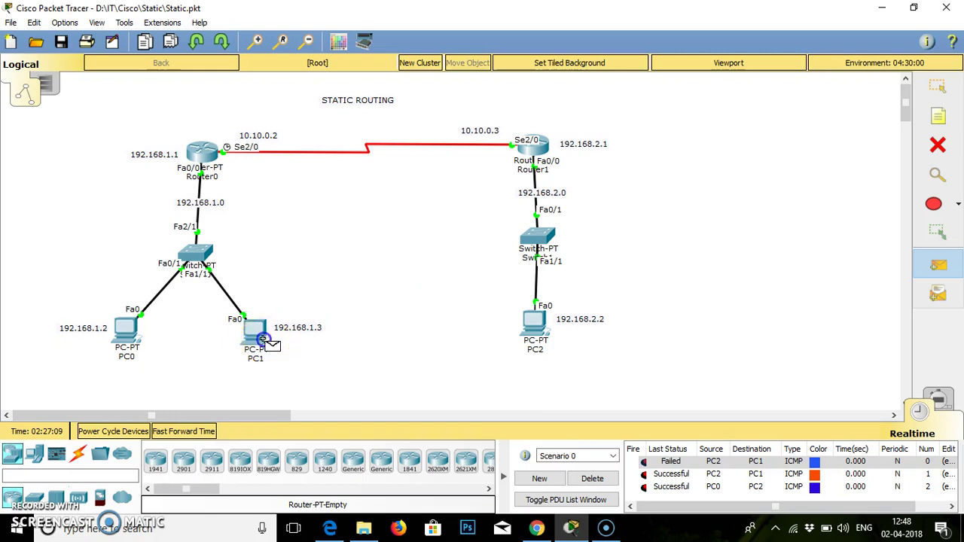
click(125, 333)
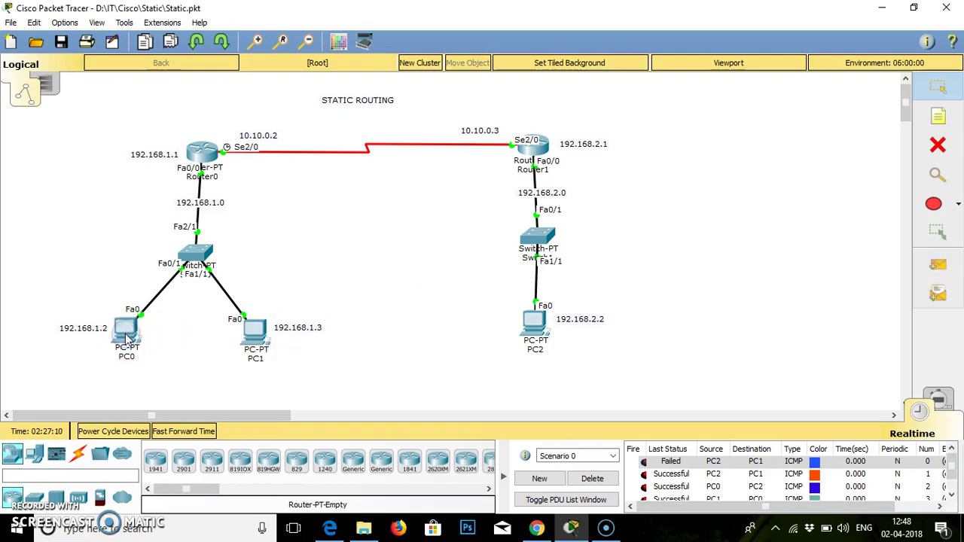
click(951, 467)
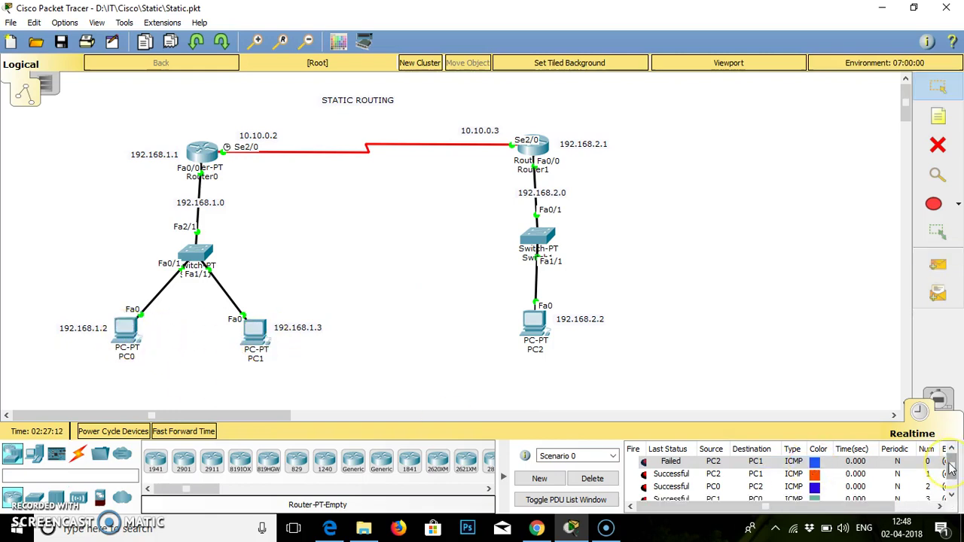
drag(951, 467, 951, 473)
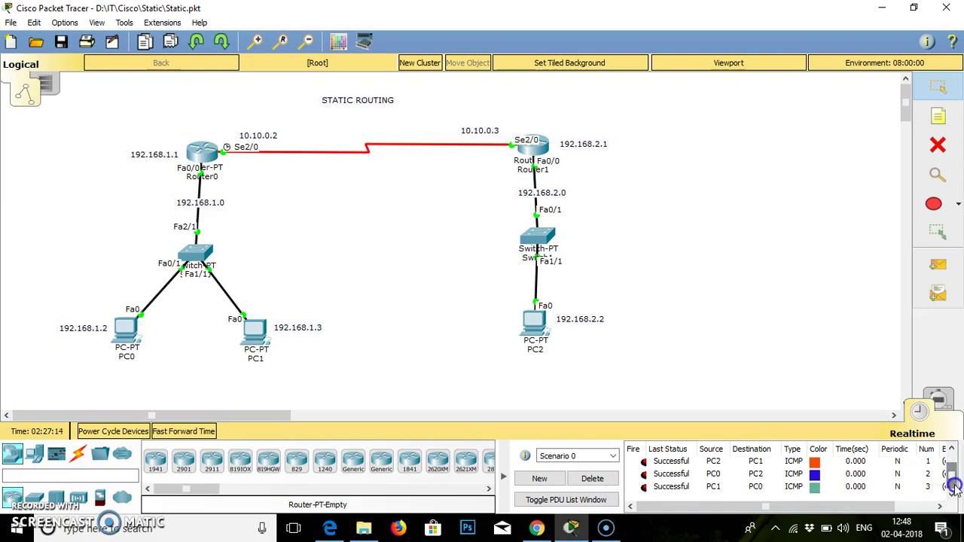